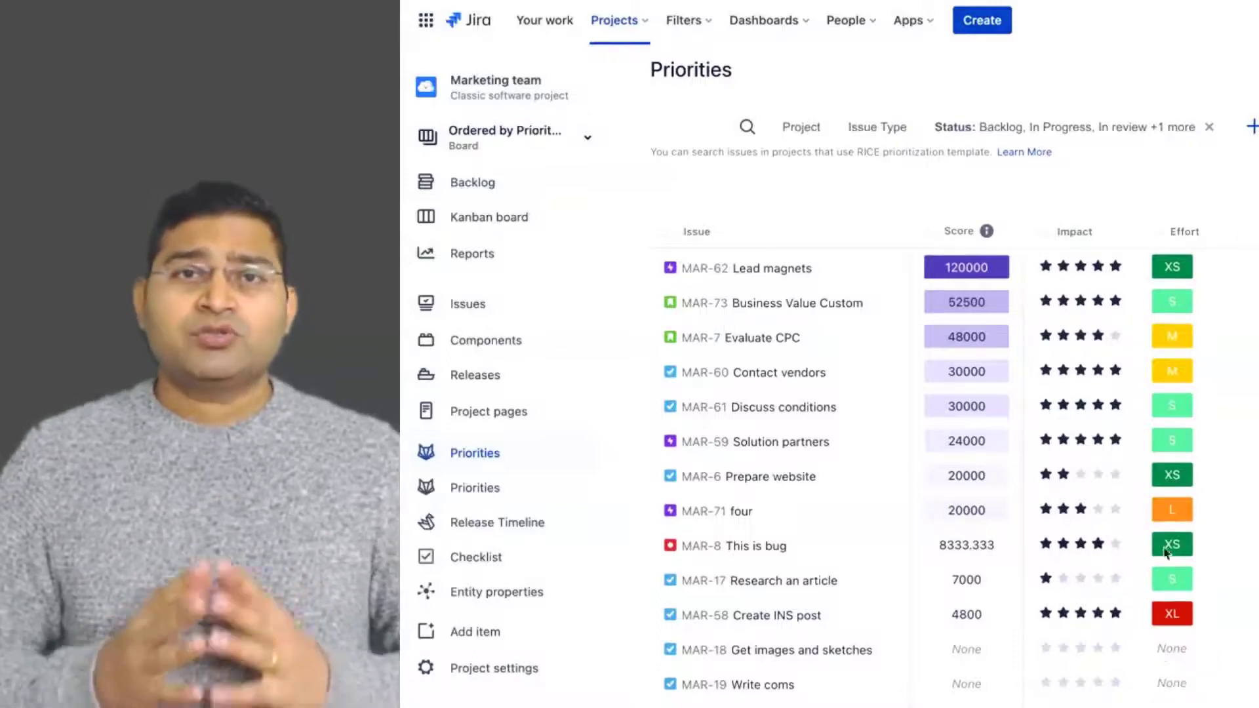
Sort the Marketing team's priorities by score in both directions and examine the bubbles in the Priority quadrants report.
left_click(937, 237)
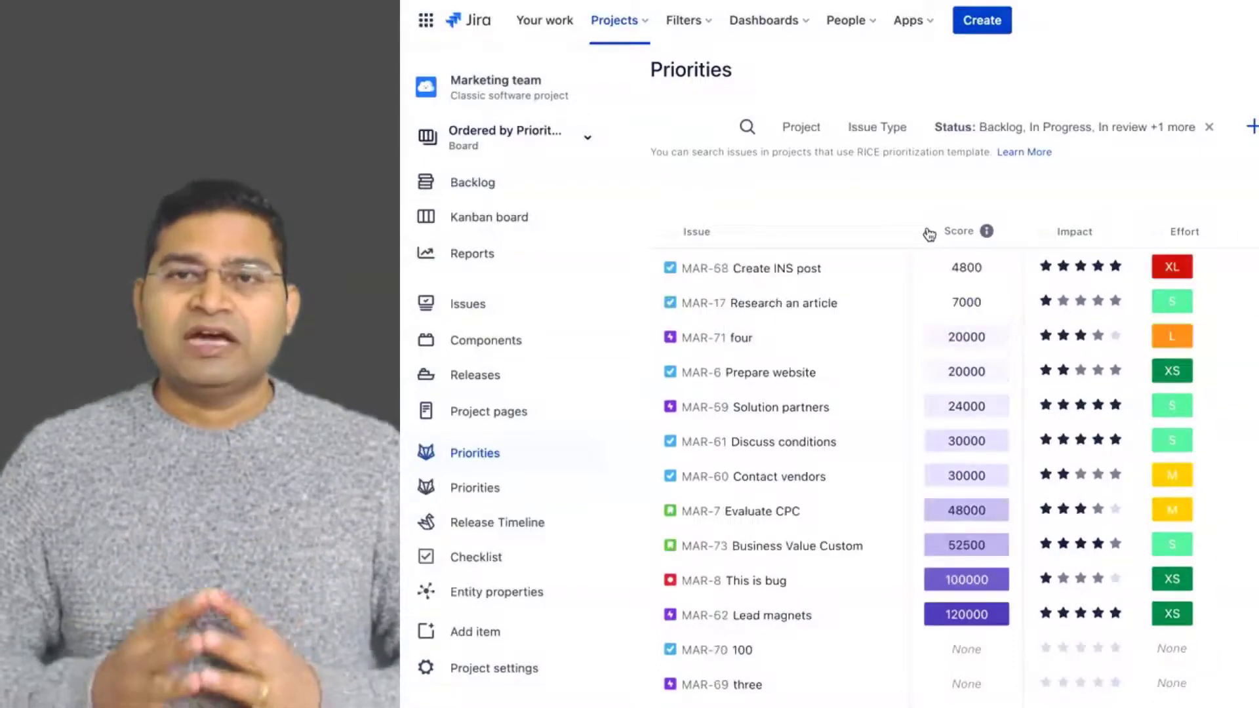
left_click(929, 234)
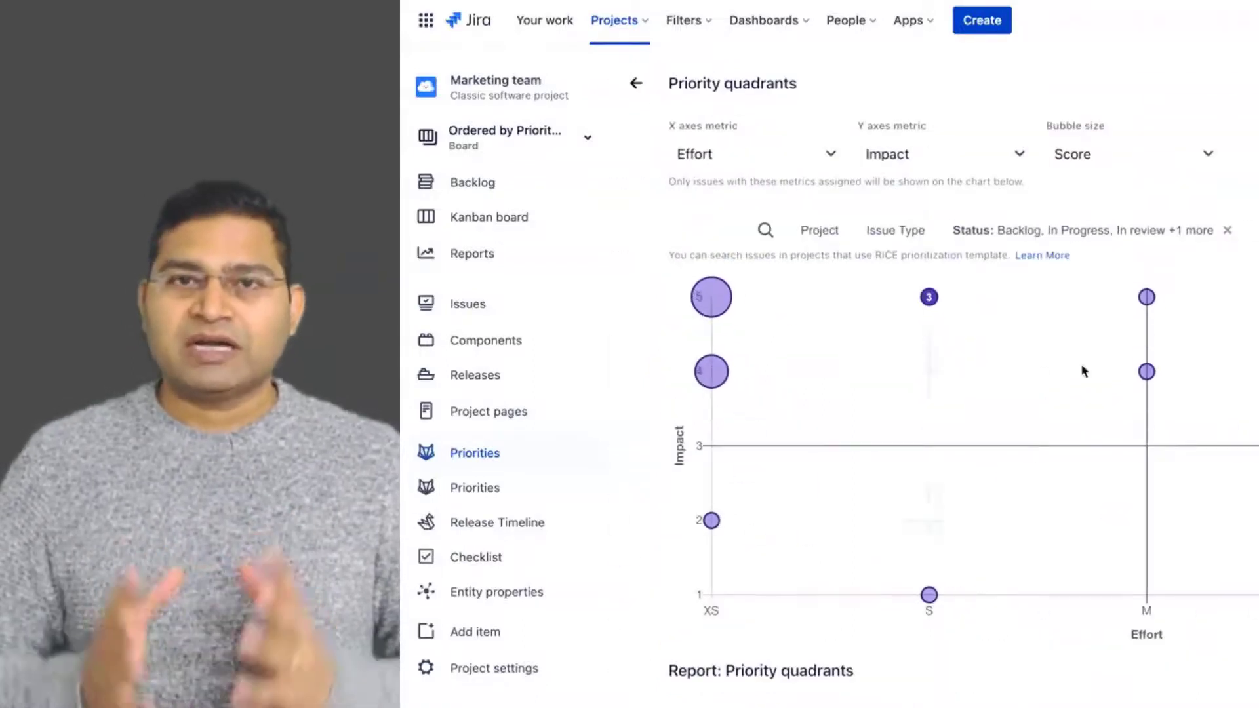
mouse_move(1147, 372)
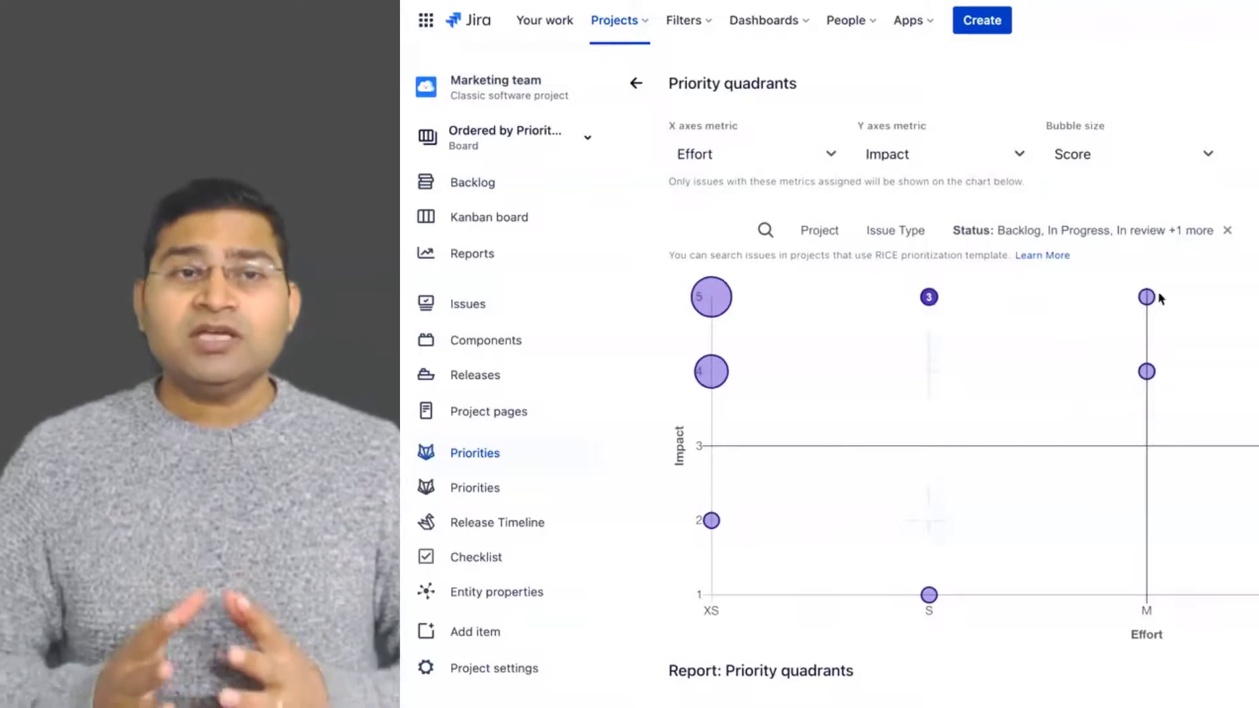
mouse_move(1152, 298)
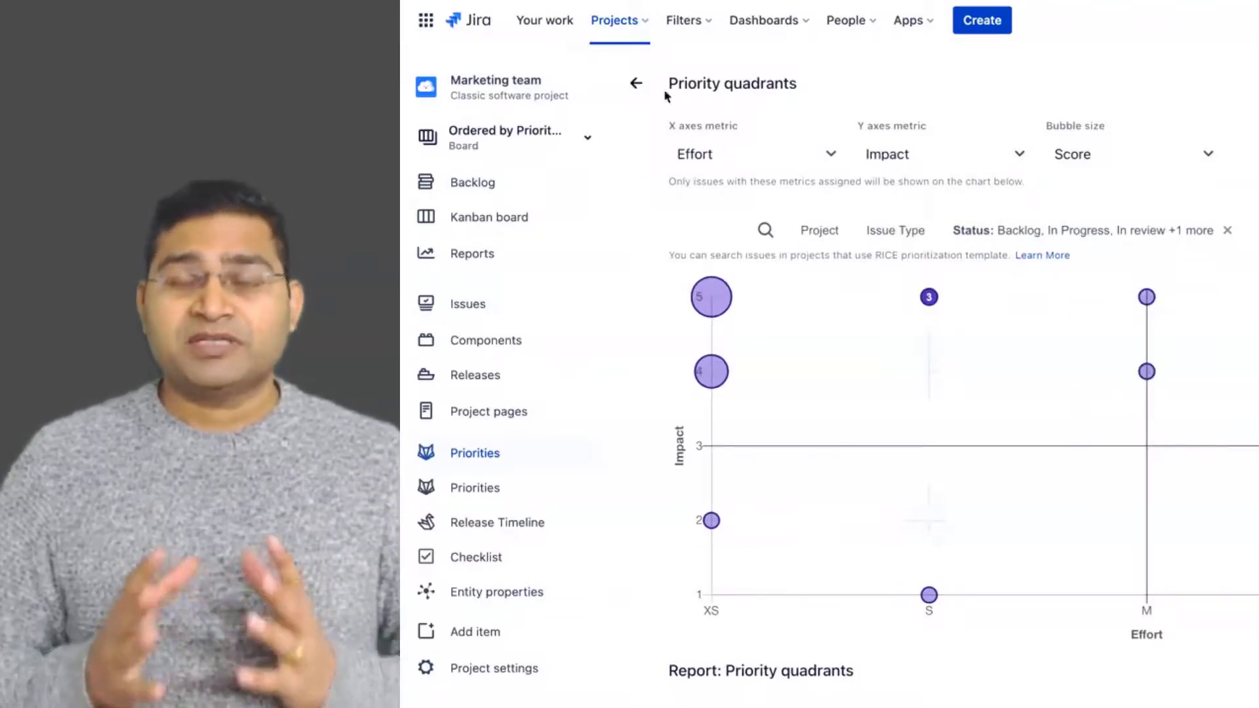
left_click(640, 87)
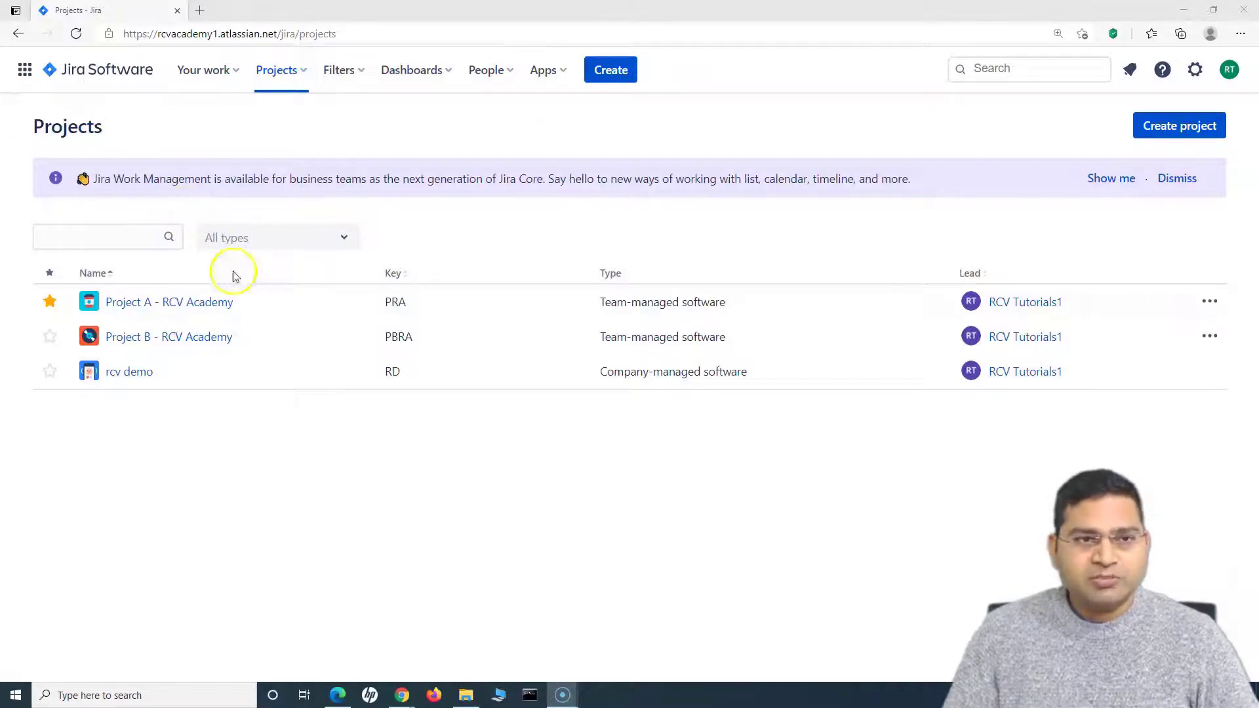
In the backlog of Project A - RCV Academy, turn on the Epic panel and filter the issues by Feature 1.
left_click(148, 306)
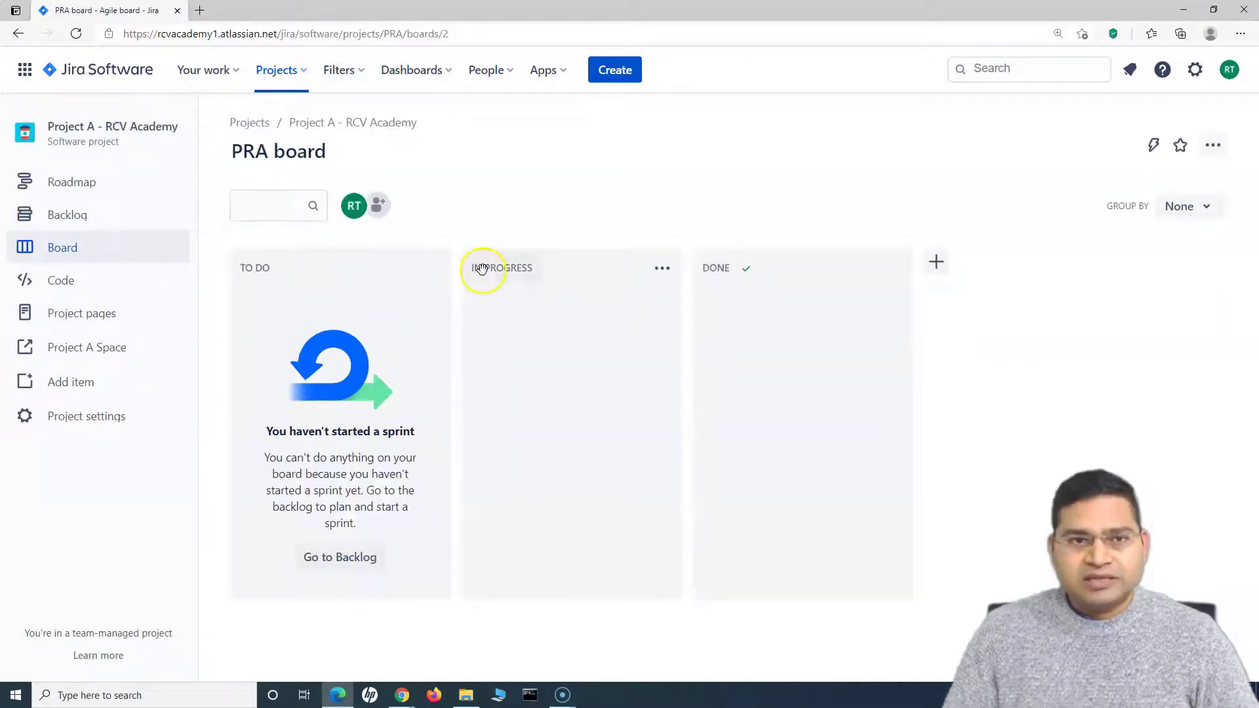
left_click(160, 222)
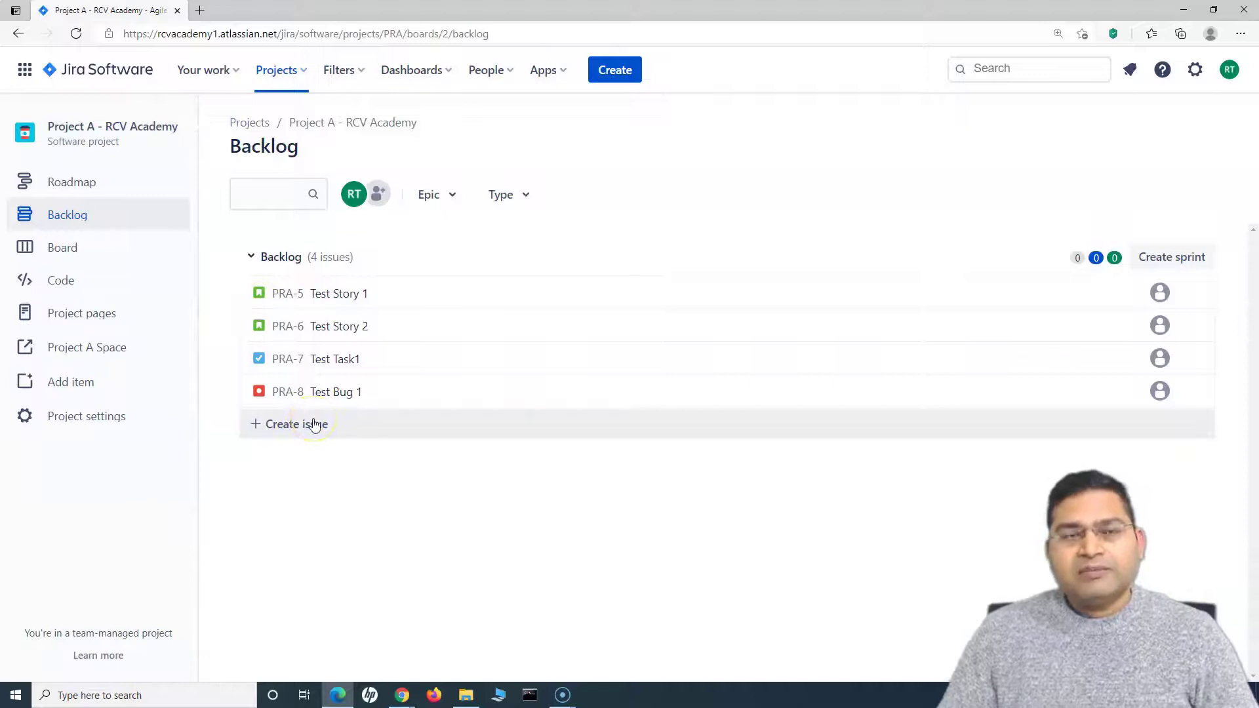
left_click(442, 196)
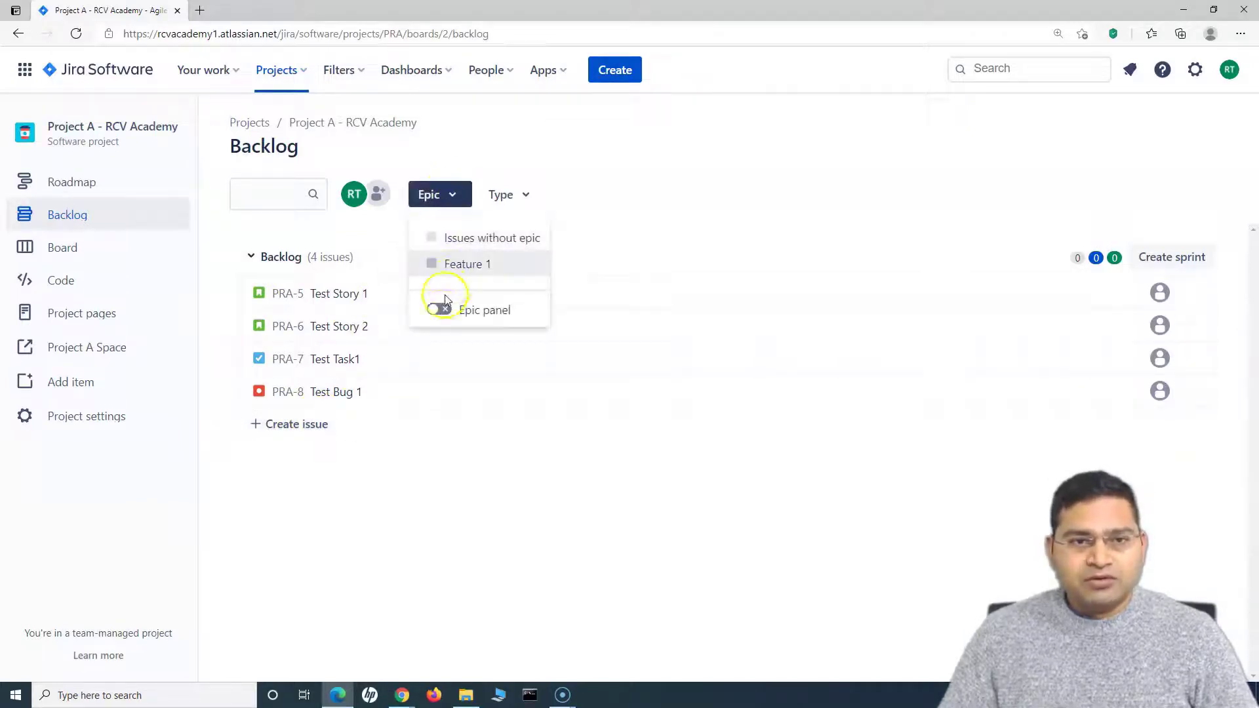
left_click(439, 309)
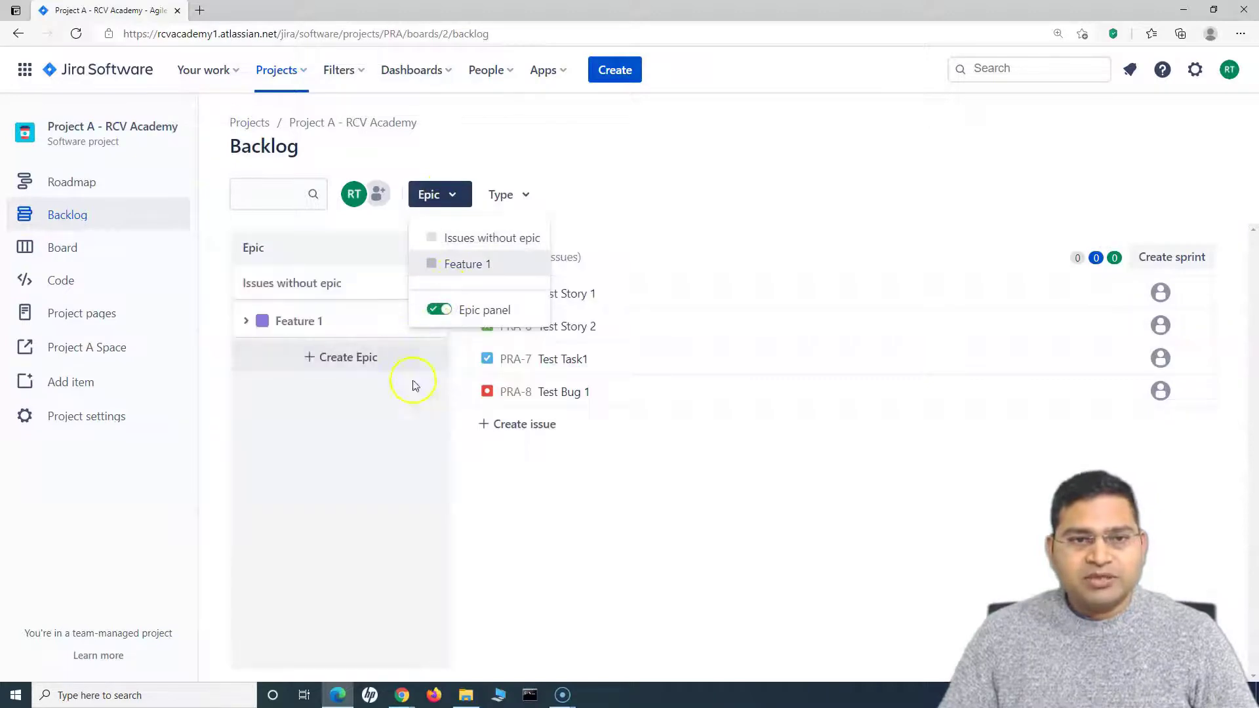
left_click(531, 472)
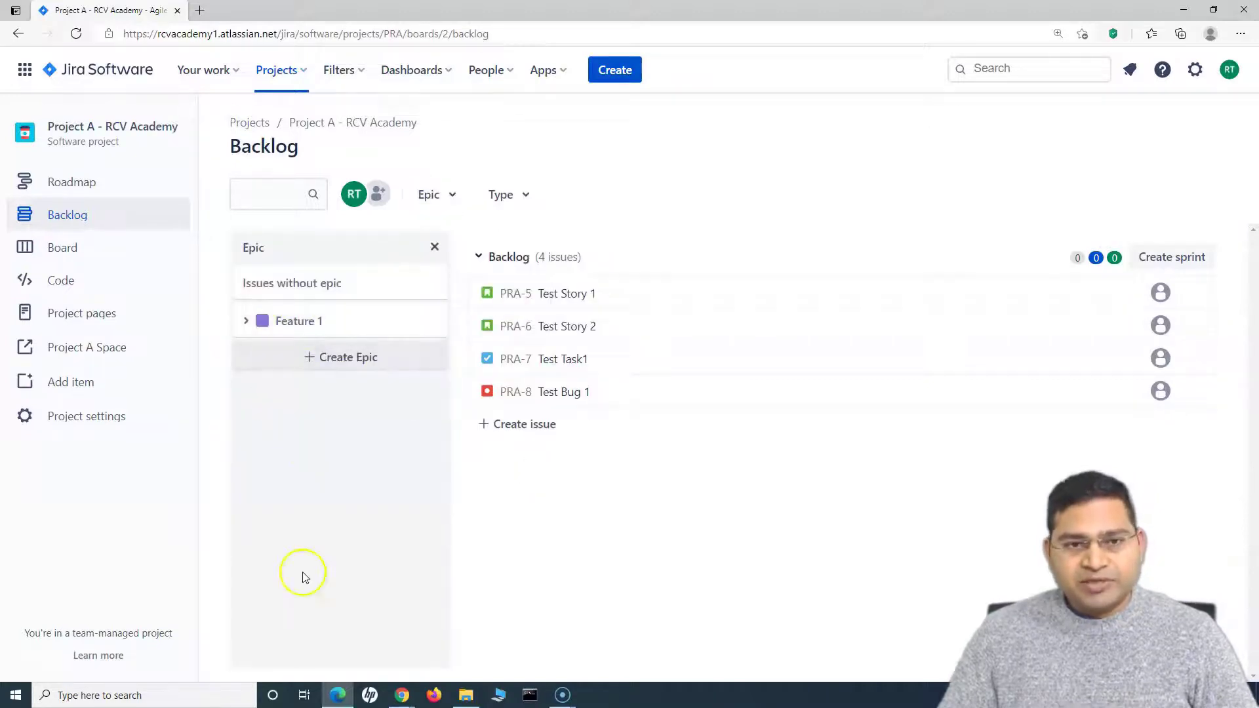
left_click(332, 320)
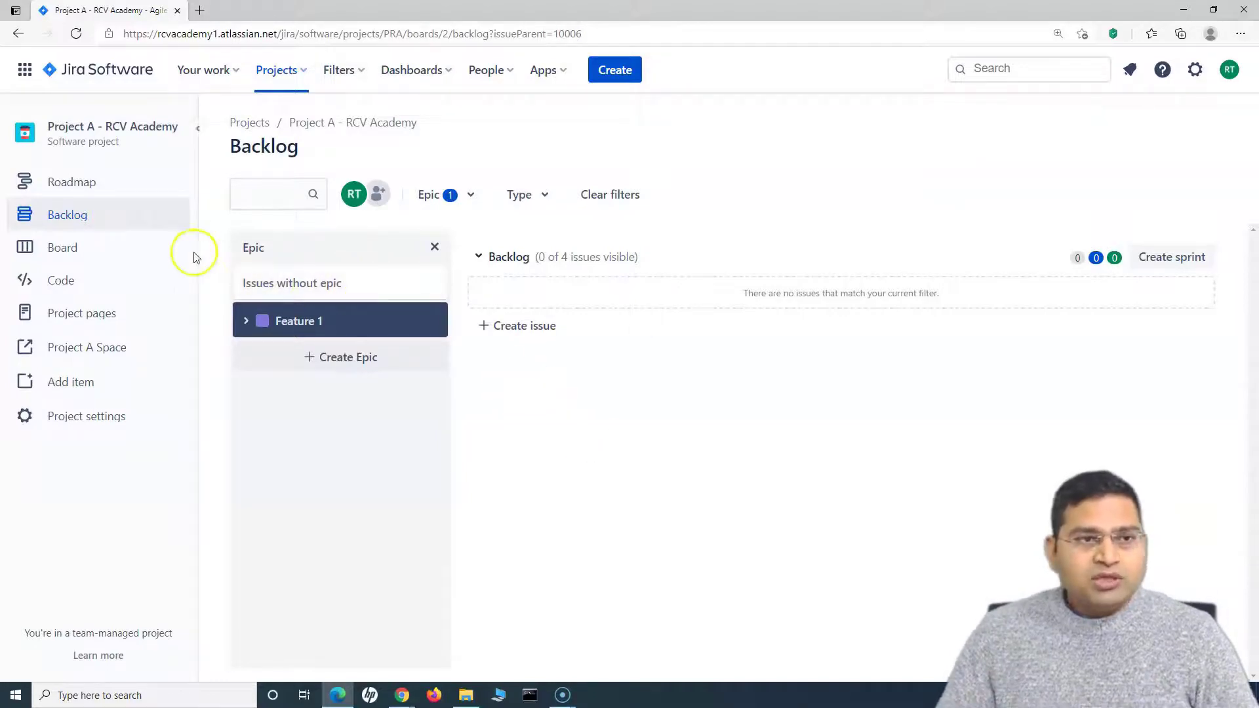
Switch to Confluence by opening it in a separate browser tab while keeping the Jira backlog in view.
left_click(25, 70)
left_click(82, 198)
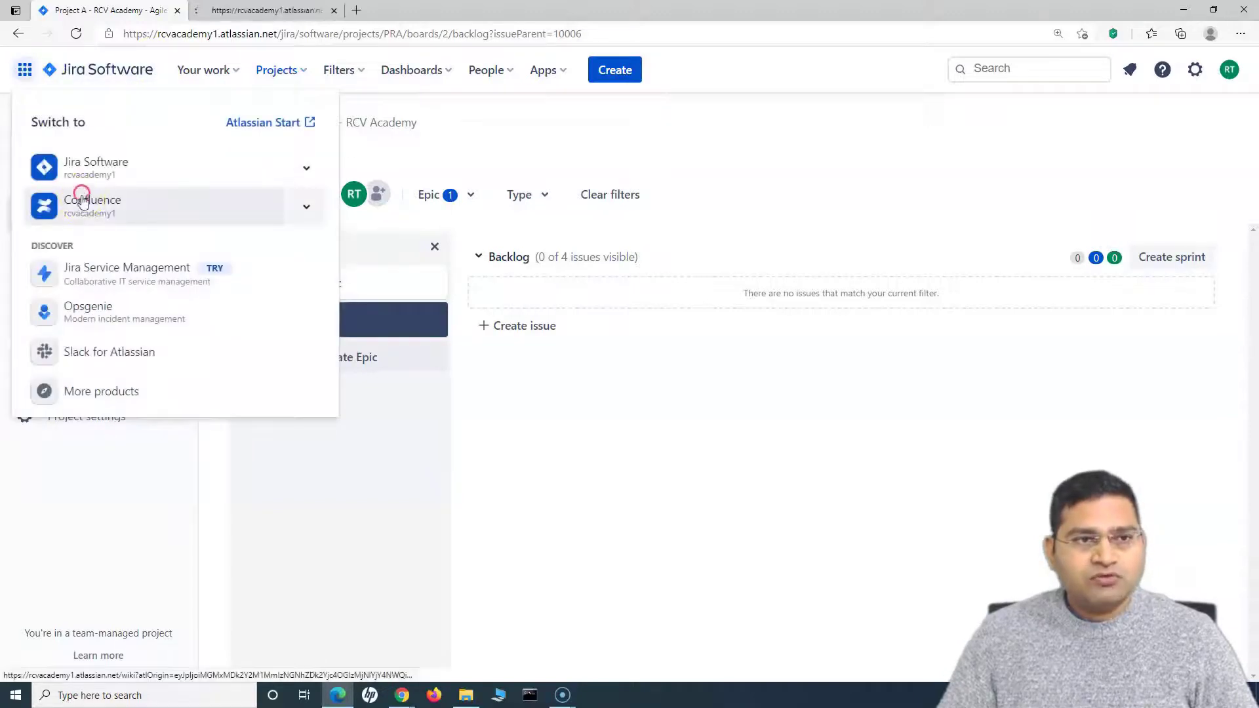
left_click(597, 415)
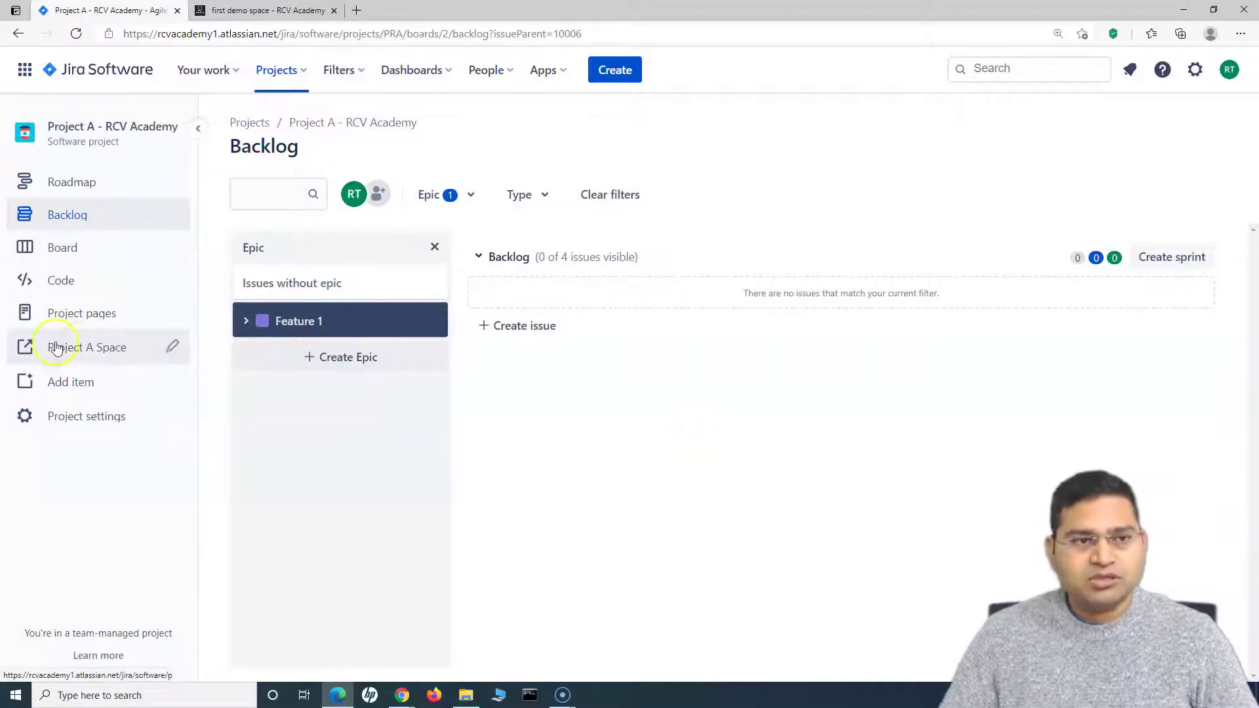
Open the linked Project A Space in a new browser tab and show its list of pages.
left_click(80, 342)
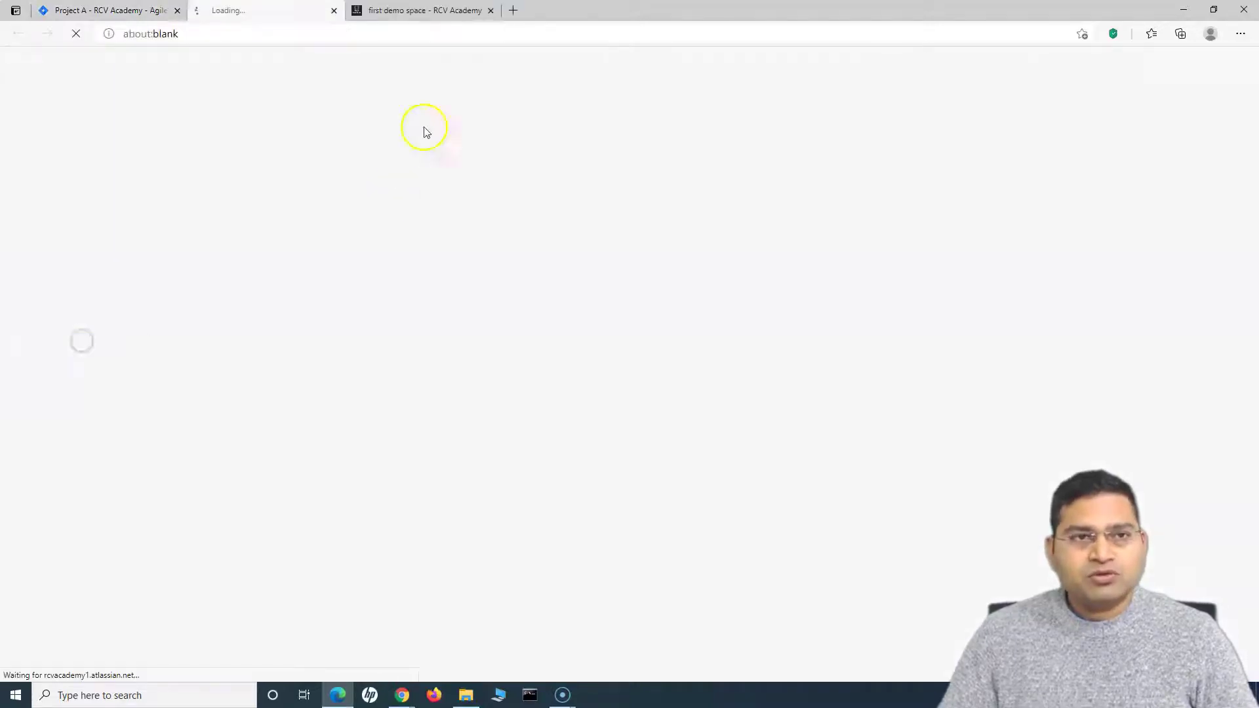
left_click(91, 10)
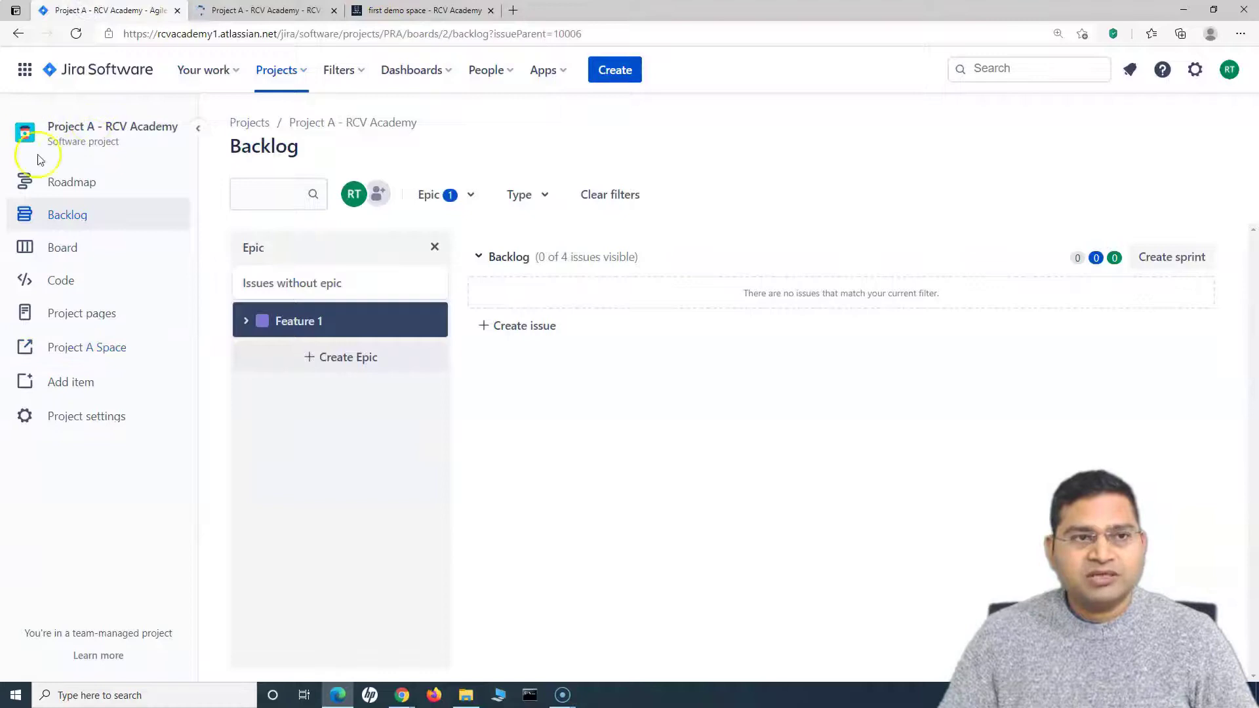
left_click(259, 10)
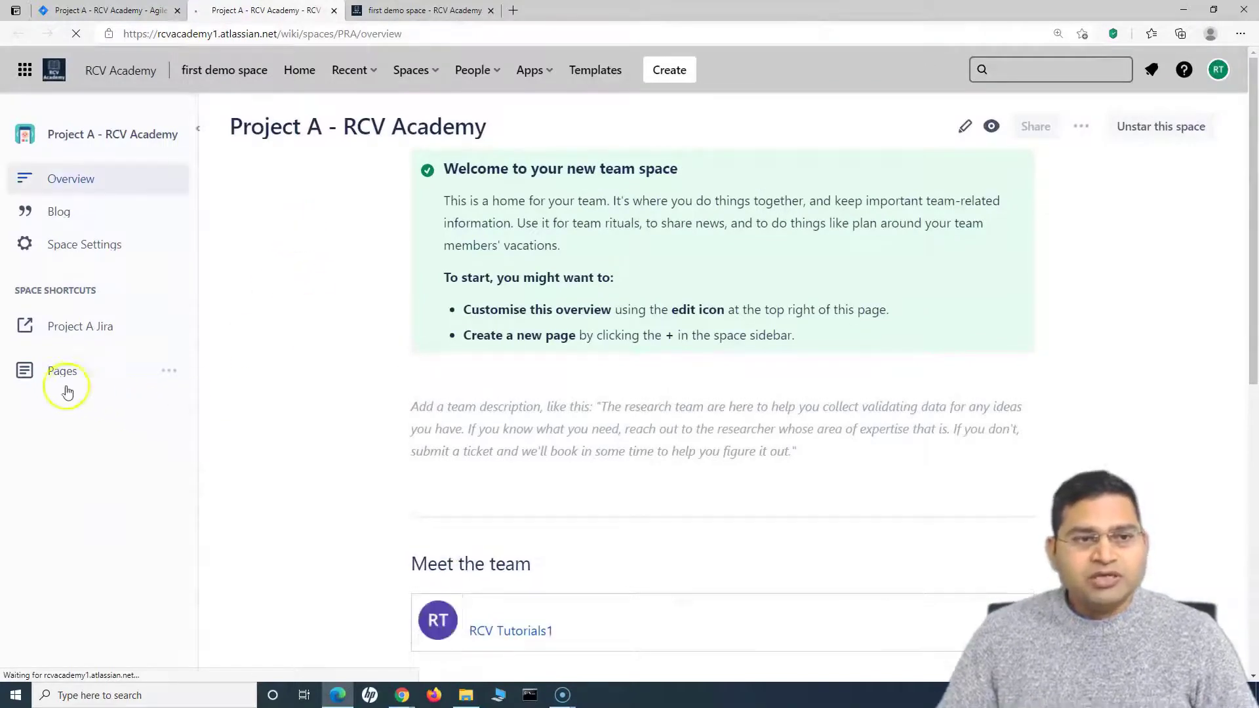
left_click(103, 371)
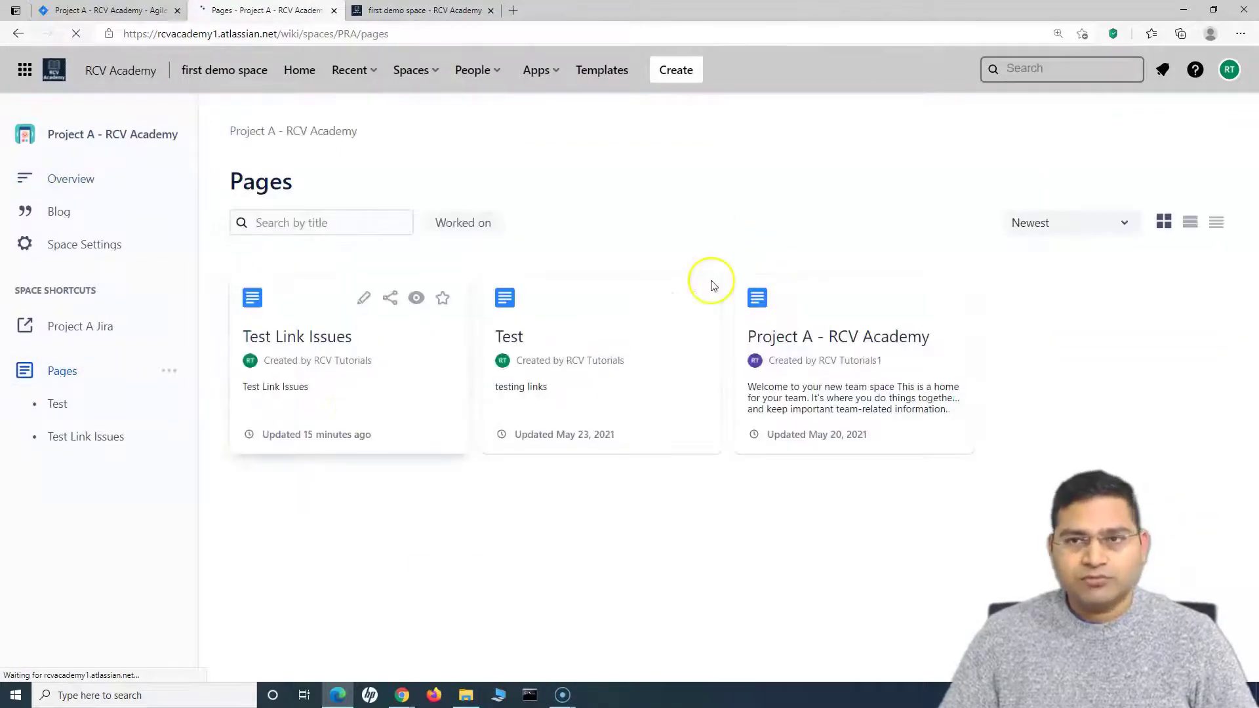
Create a page titled "Create Issues in Jira" in the Project A - RCV Academy space and publish it.
left_click(685, 71)
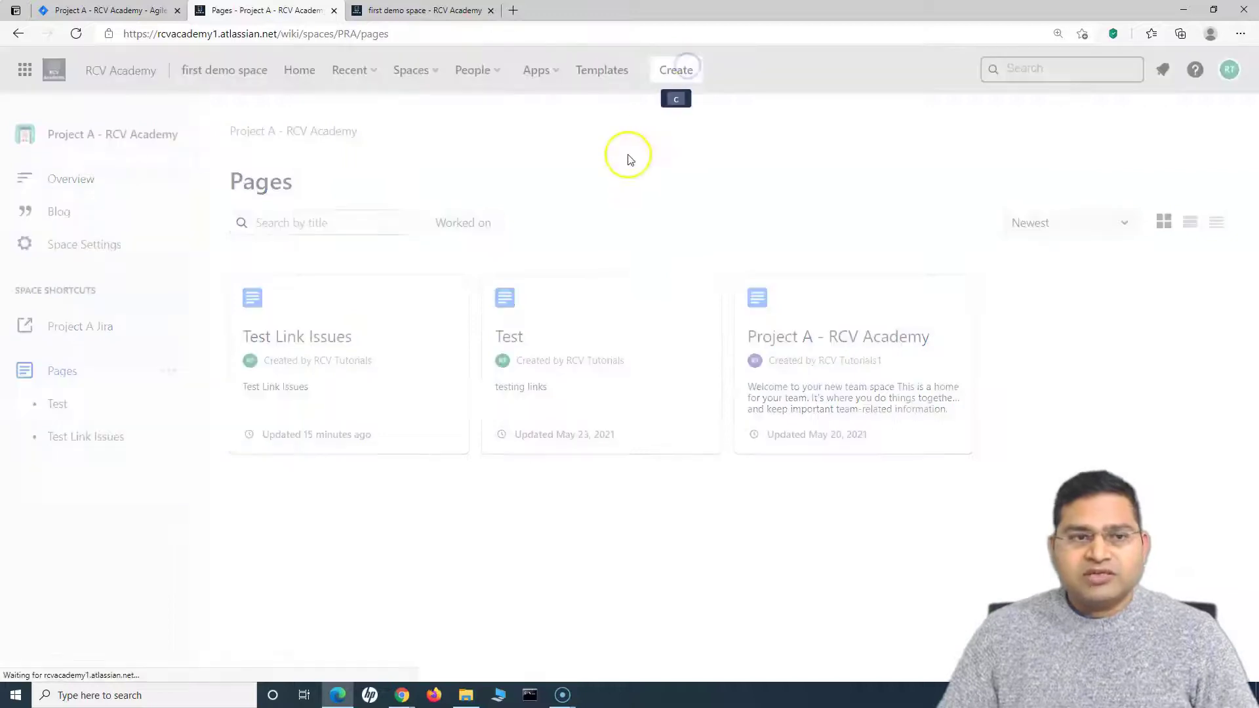
type("Create Issues in Jira")
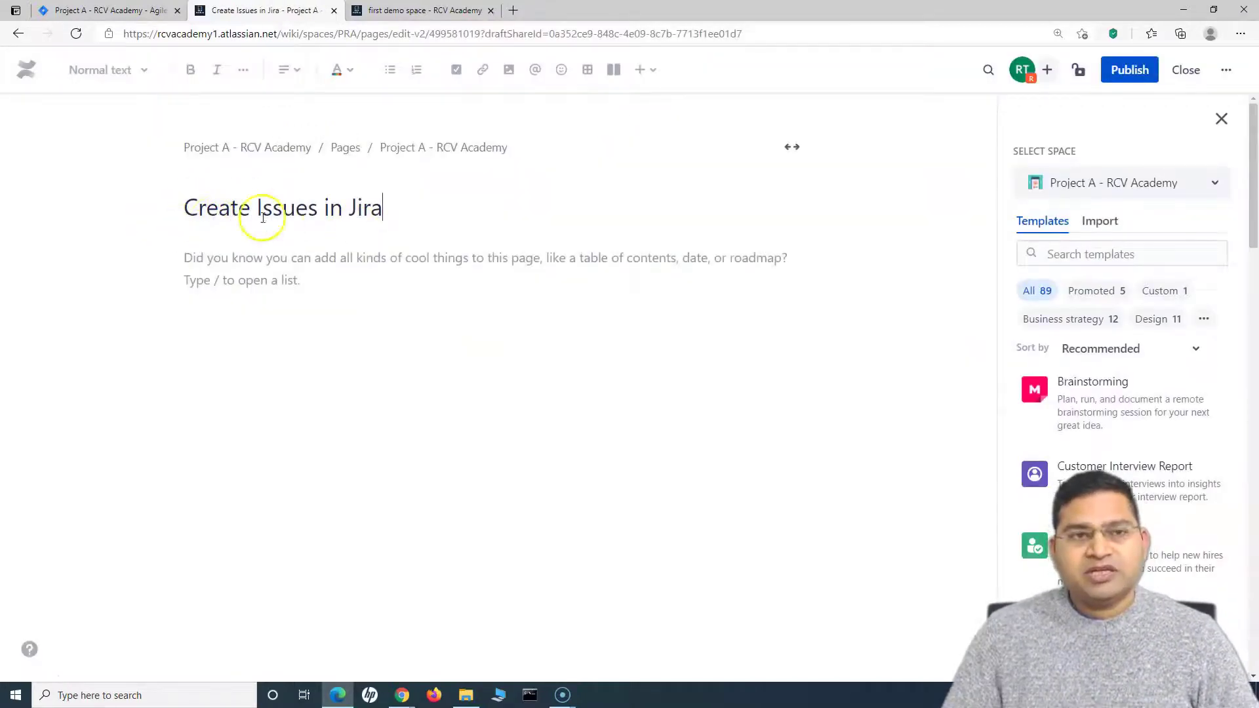
left_click(1124, 84)
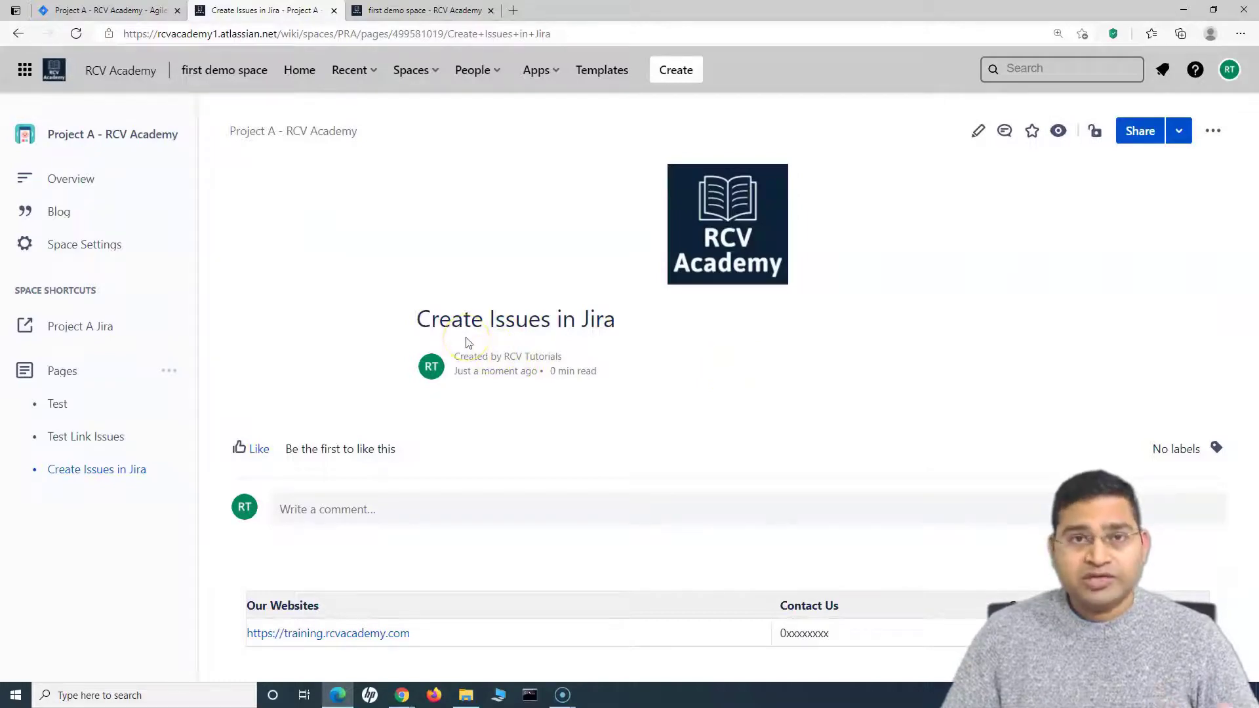
Reopen the "Create Issues in Jira" page for editing and start inserting a Jira issue macro in its empty body.
left_click(978, 131)
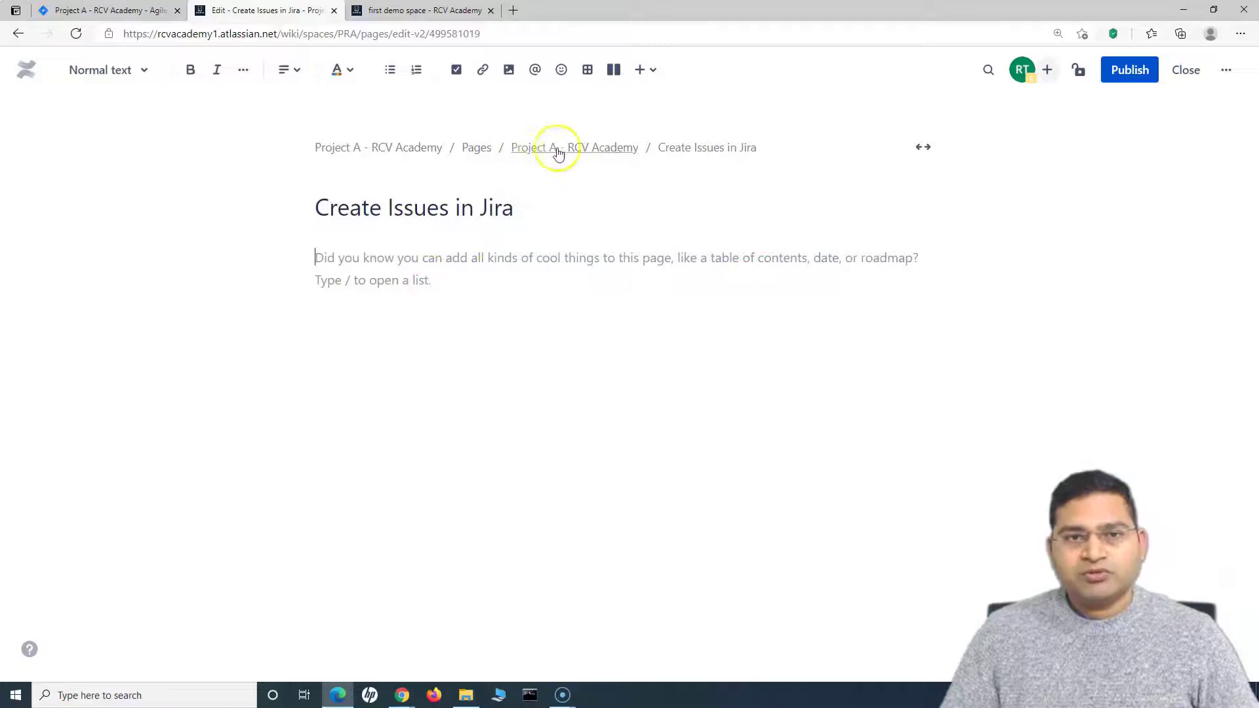
left_click(343, 264)
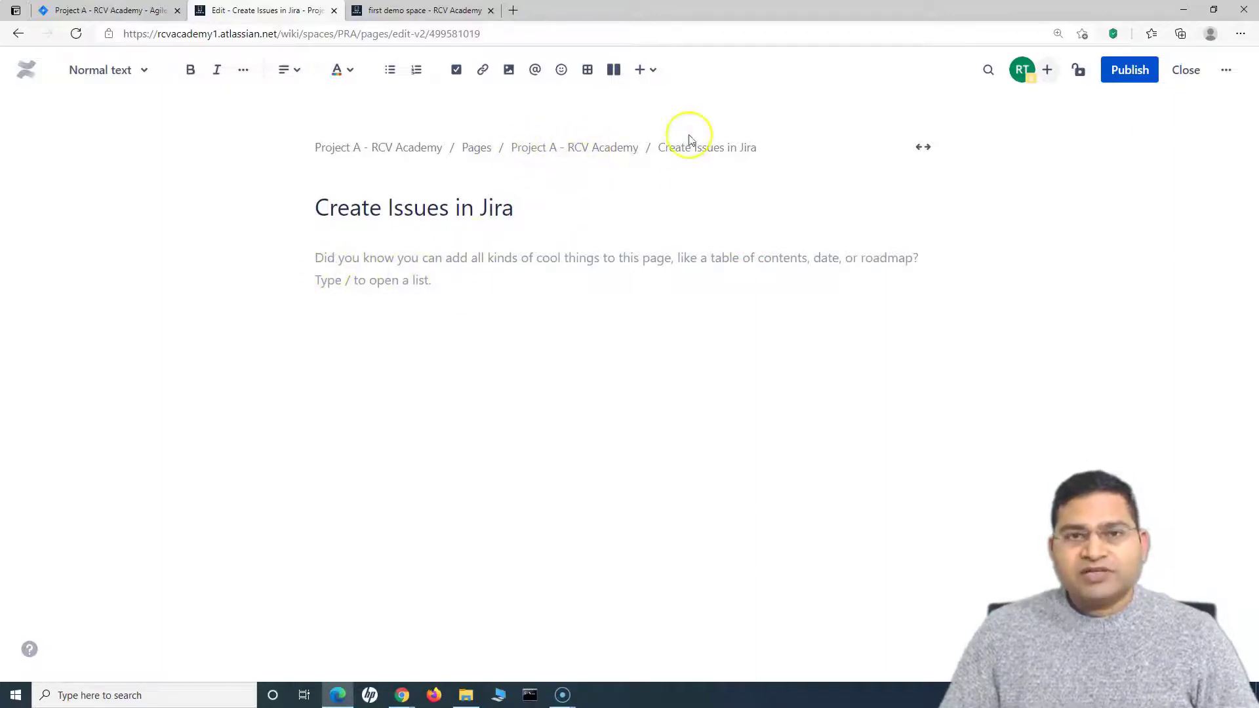
left_click(340, 261)
type("/jira")
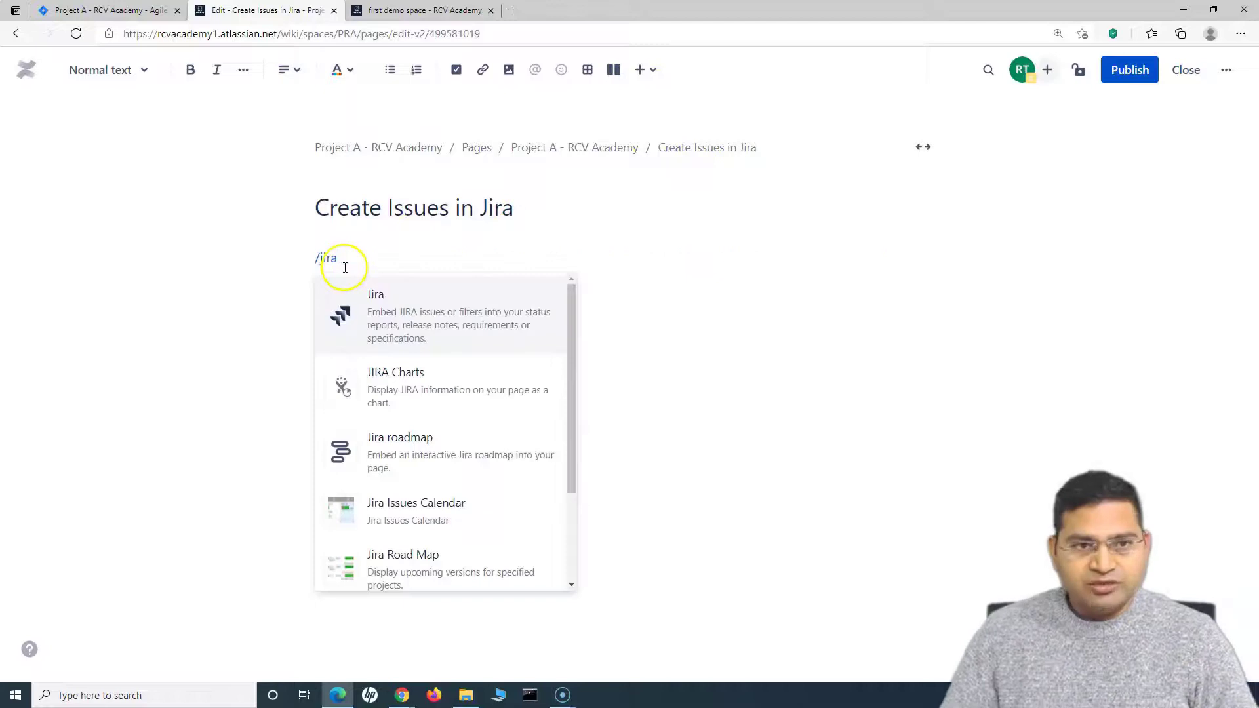
left_click(391, 325)
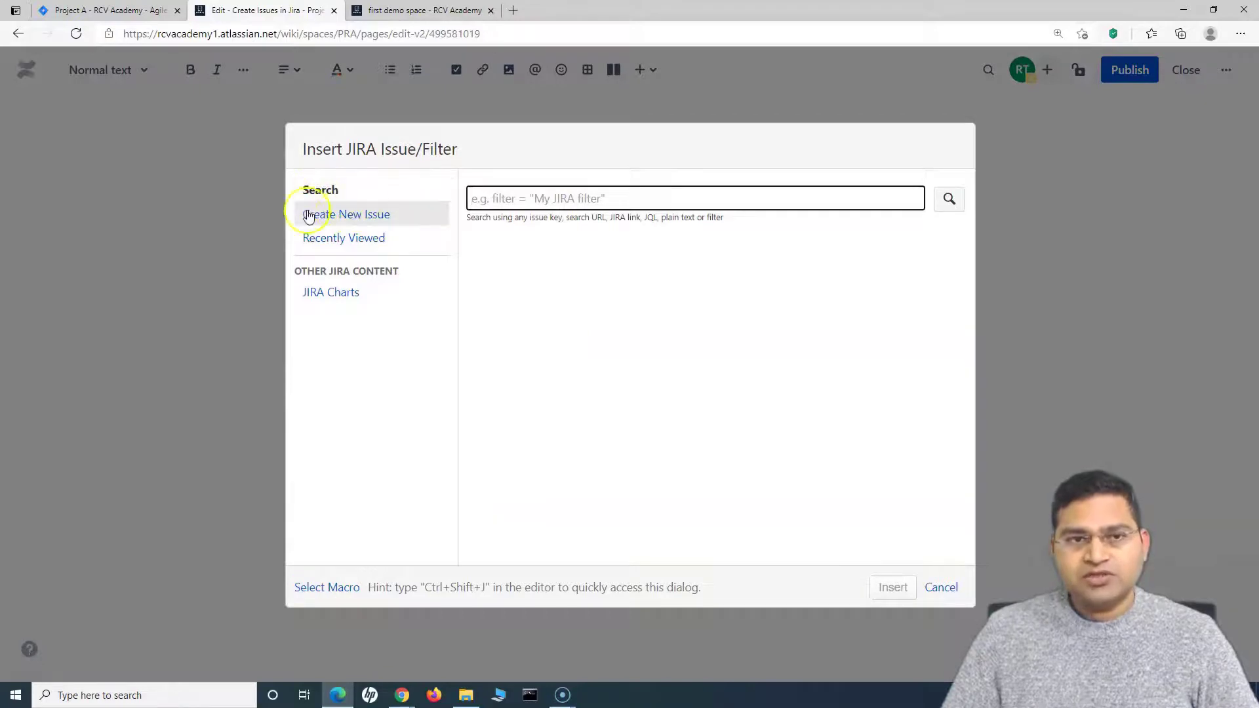
Set up a new Jira issue with Project A - RCV Academy as the project and Story as the issue type.
left_click(345, 217)
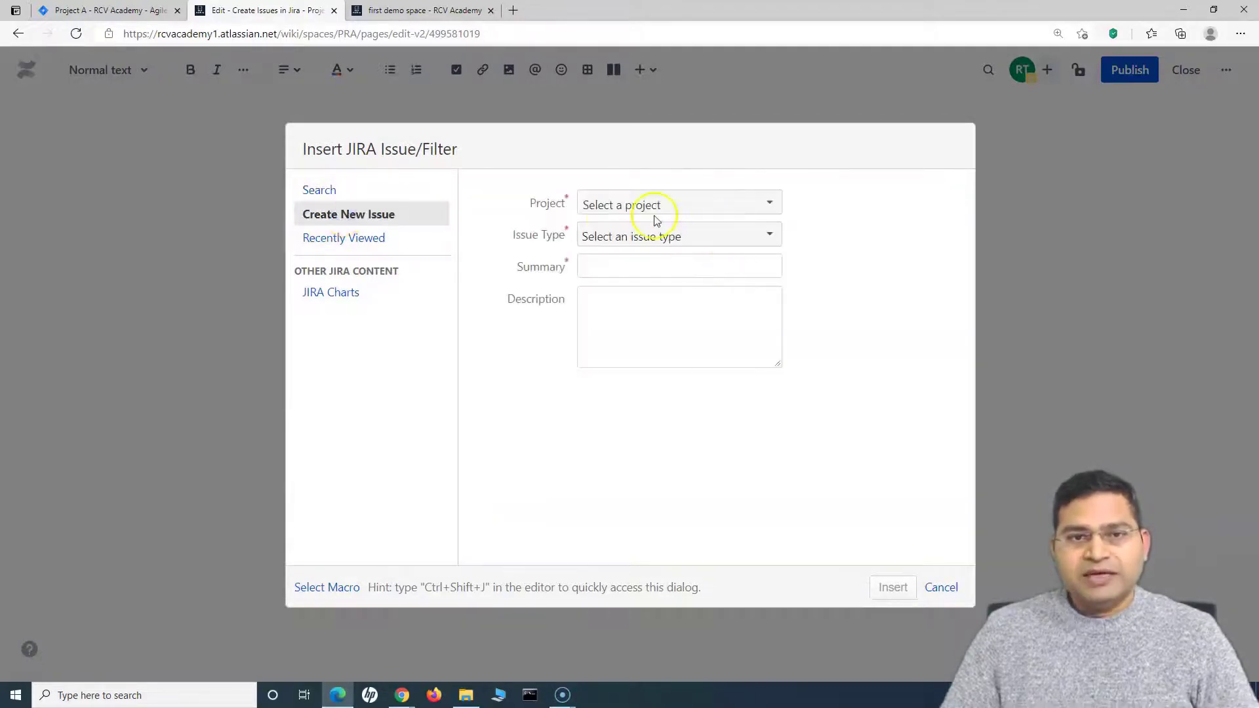
left_click(661, 206)
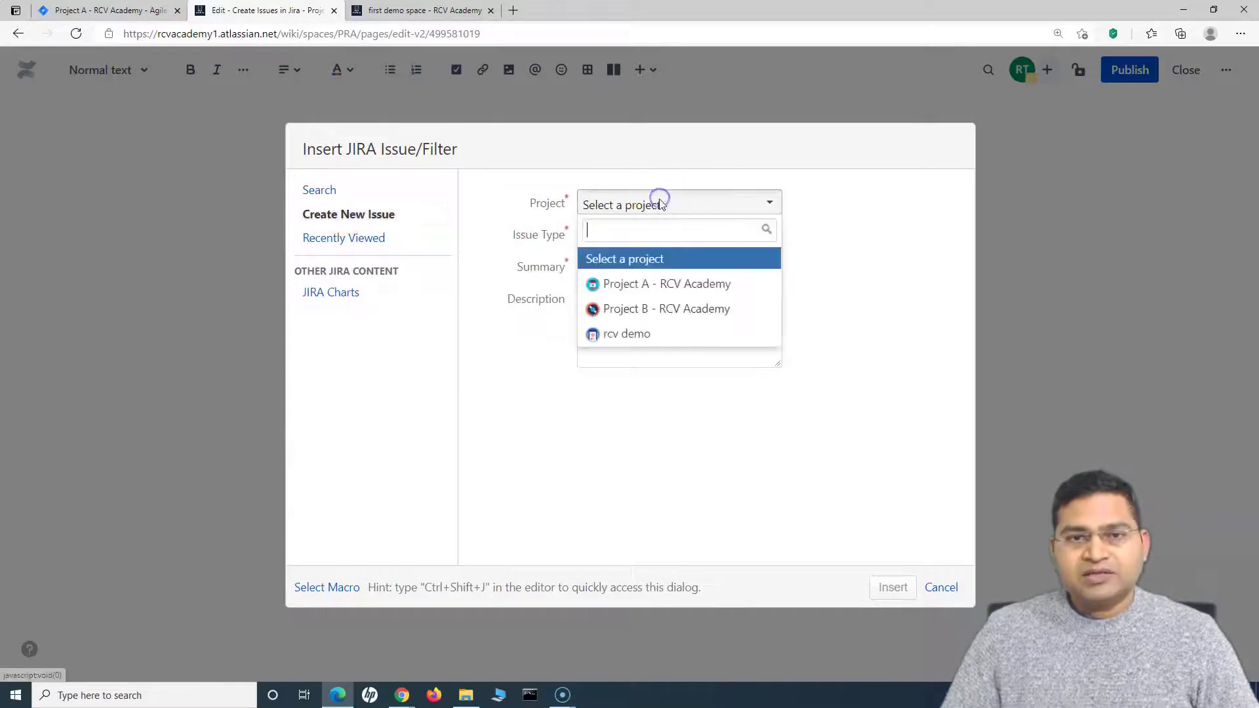
left_click(651, 291)
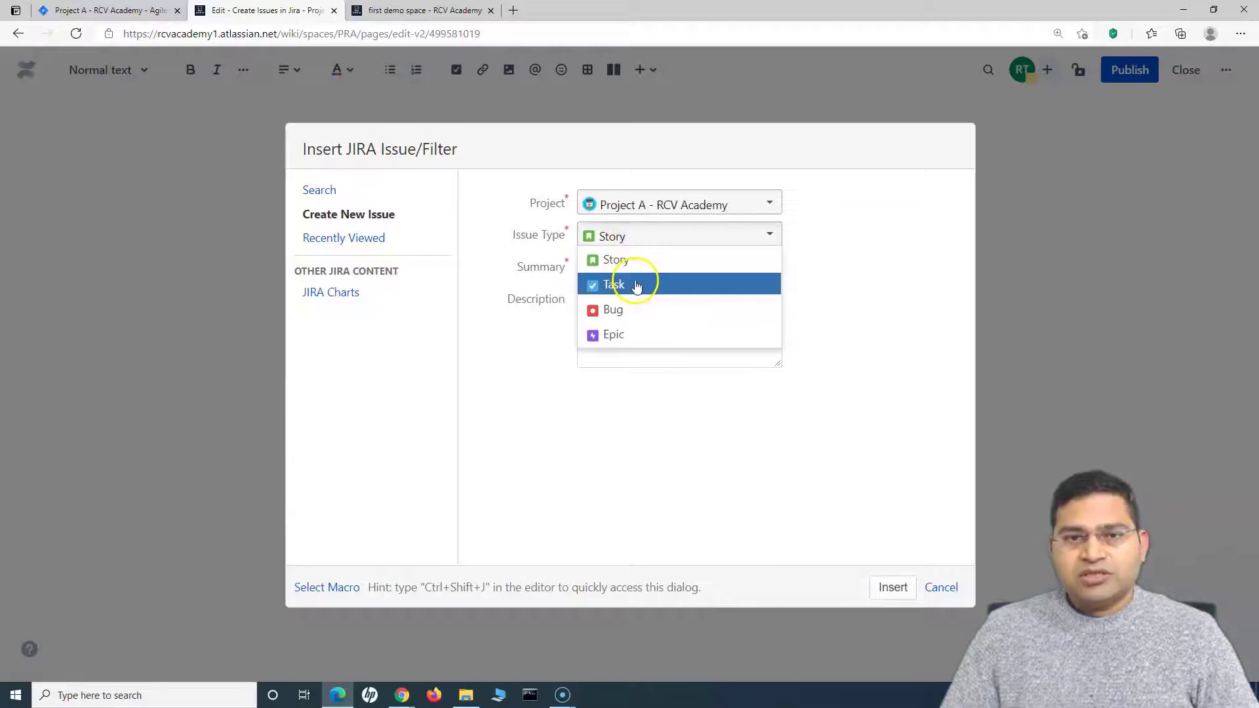
left_click(631, 269)
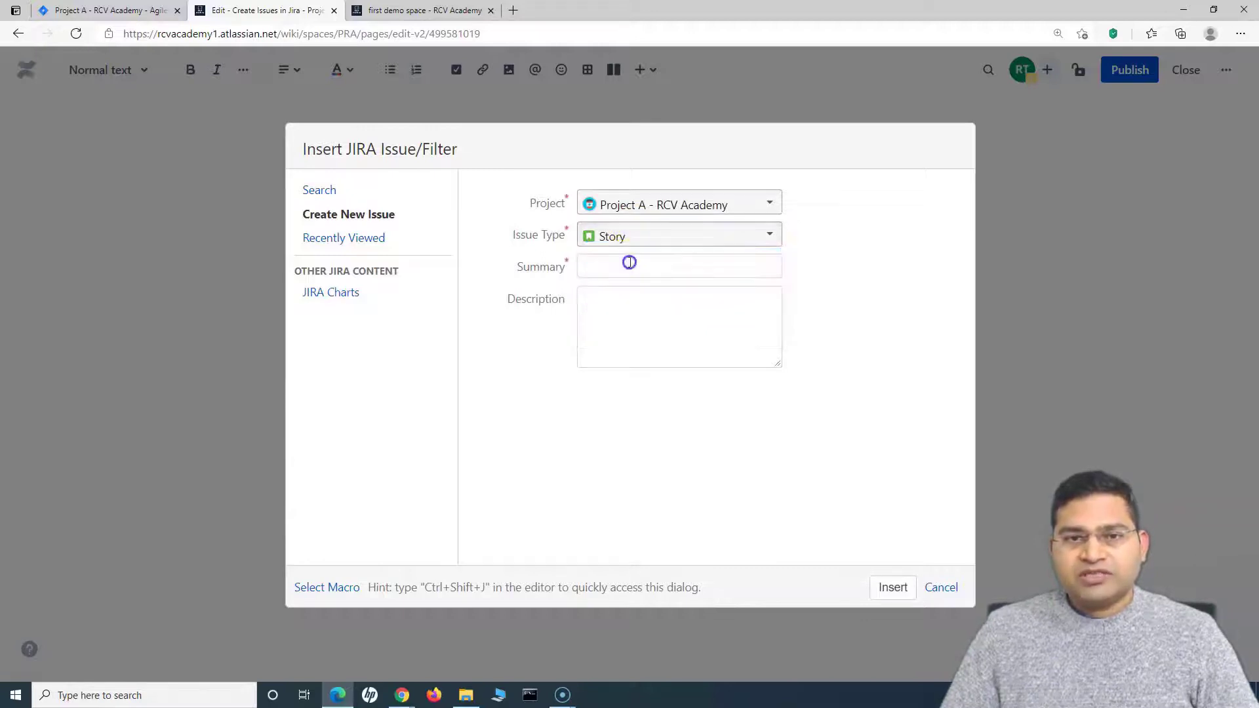
Enter "Test Story from Confluence" as the summary of the new story.
left_click(609, 263)
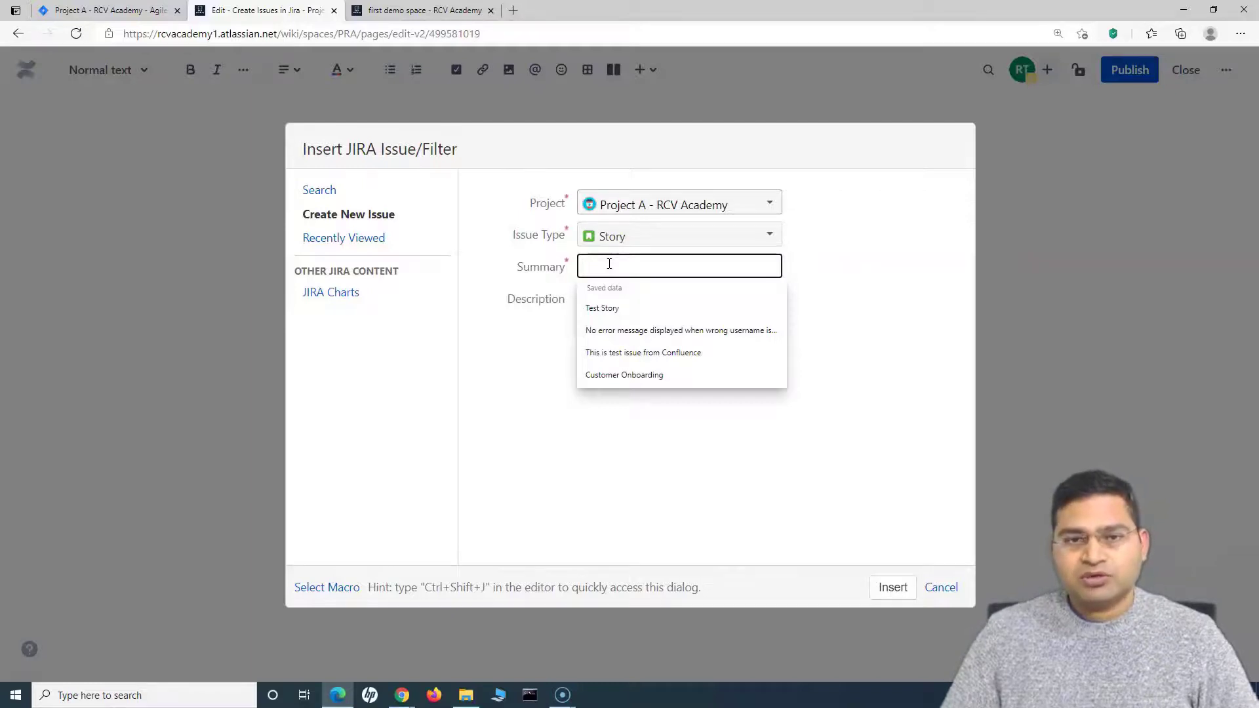
type("Test Stor")
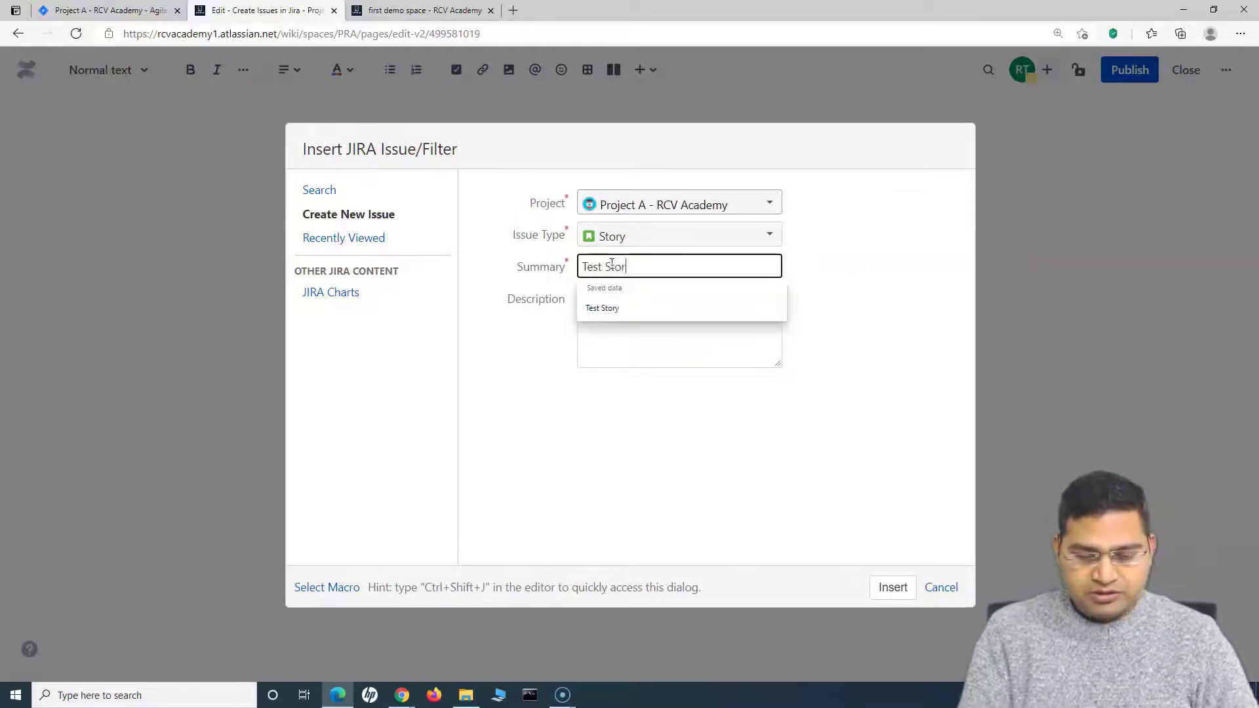
type("y ")
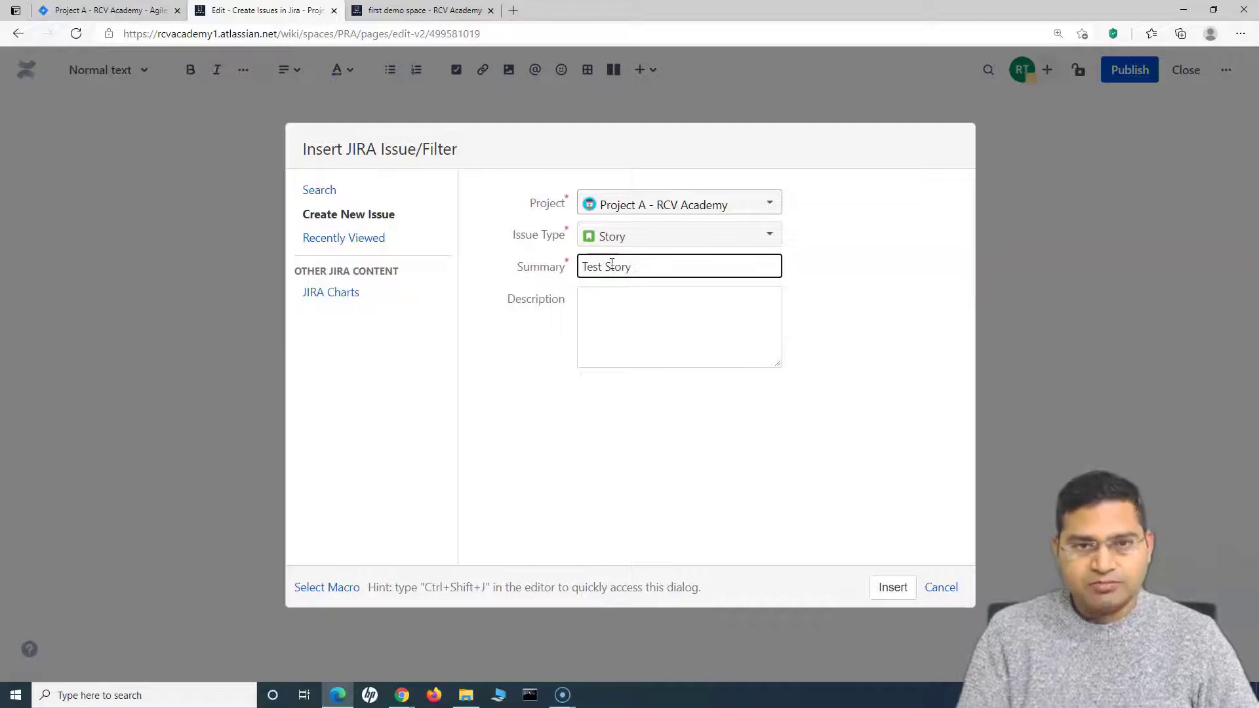
type("from Conflue")
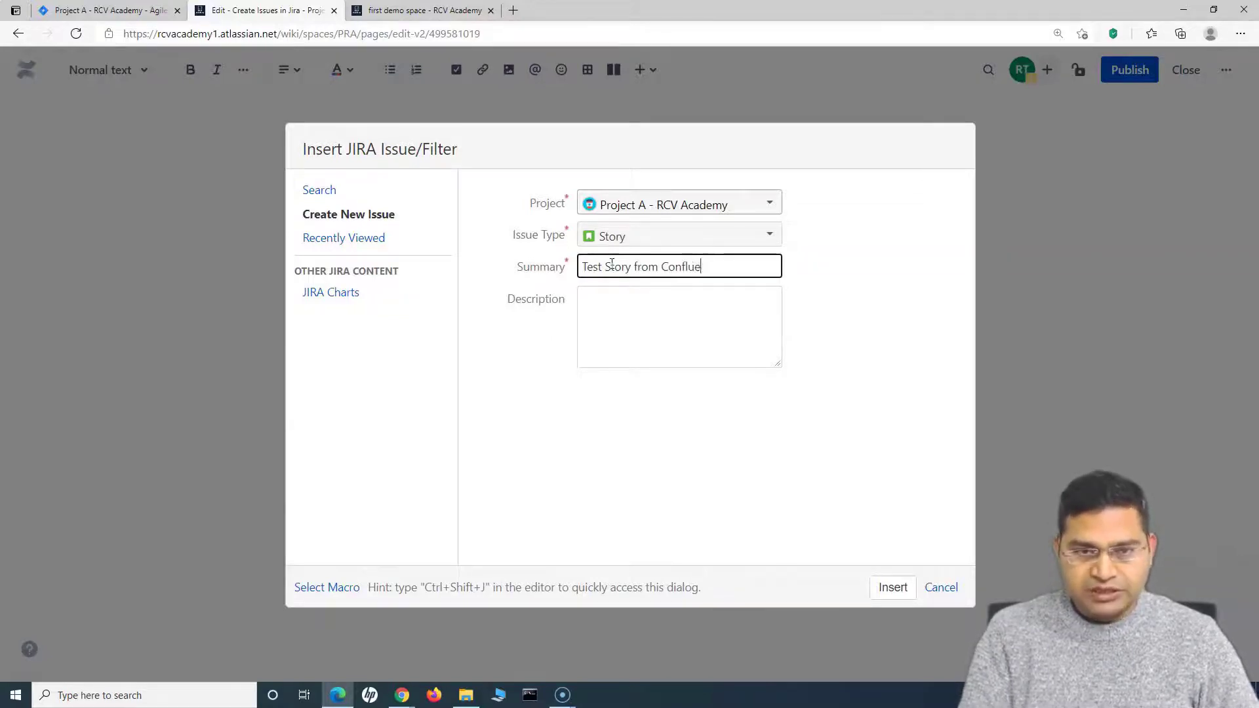
type("cnce")
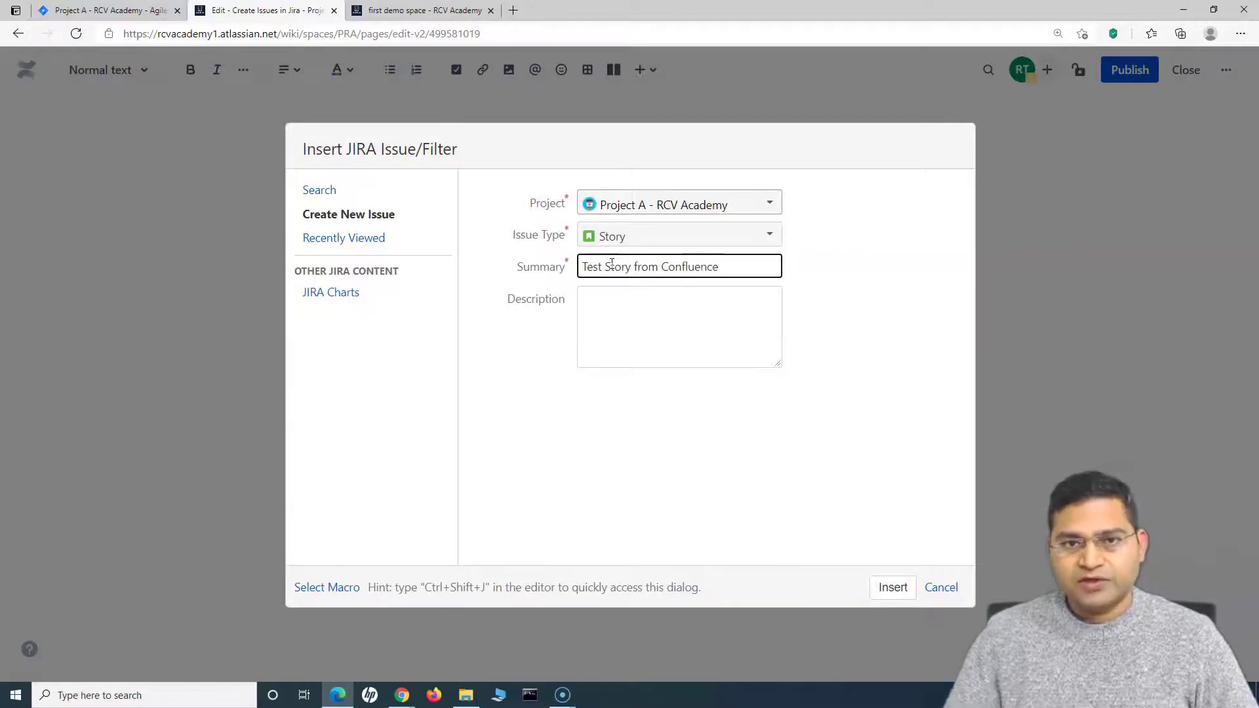
Copy the summary text "Test Story from Confluence" into the story's description.
left_click_drag(730, 265, 543, 280)
key("ctrl+c")
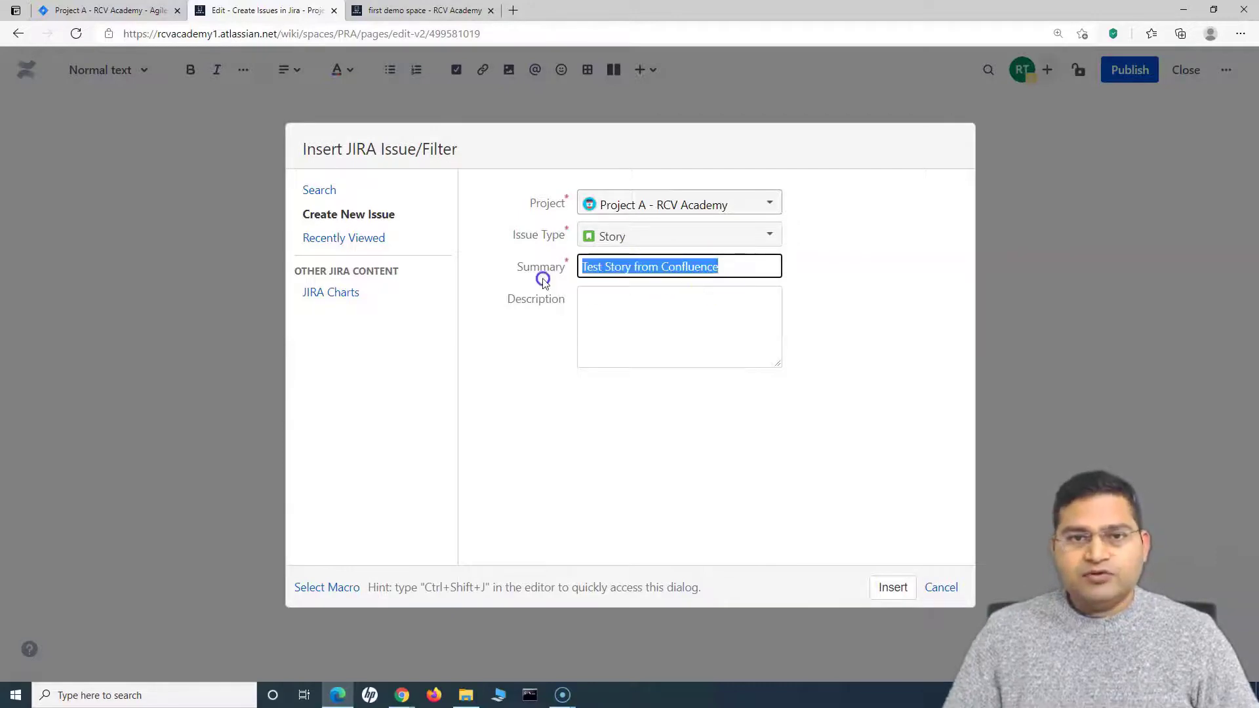
left_click(634, 333)
key("ctrl+v")
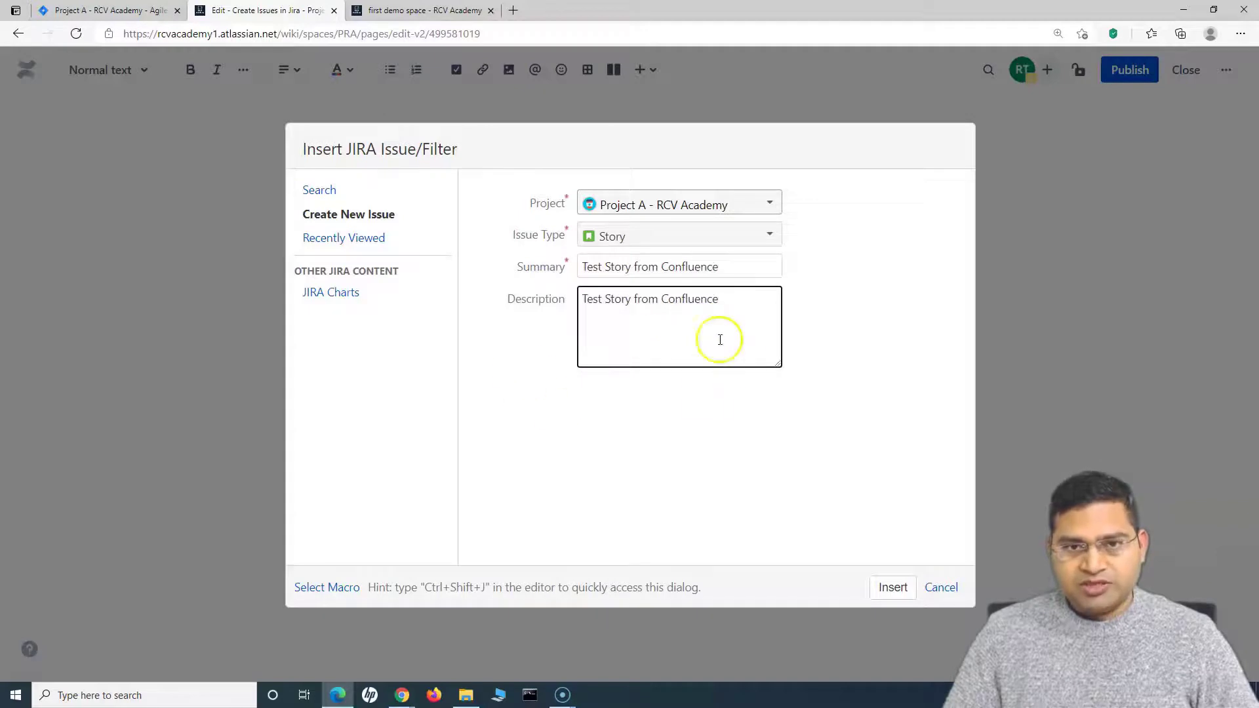
Create the Jira story and insert it into the body of the "Create Issues in Jira" page.
left_click(892, 588)
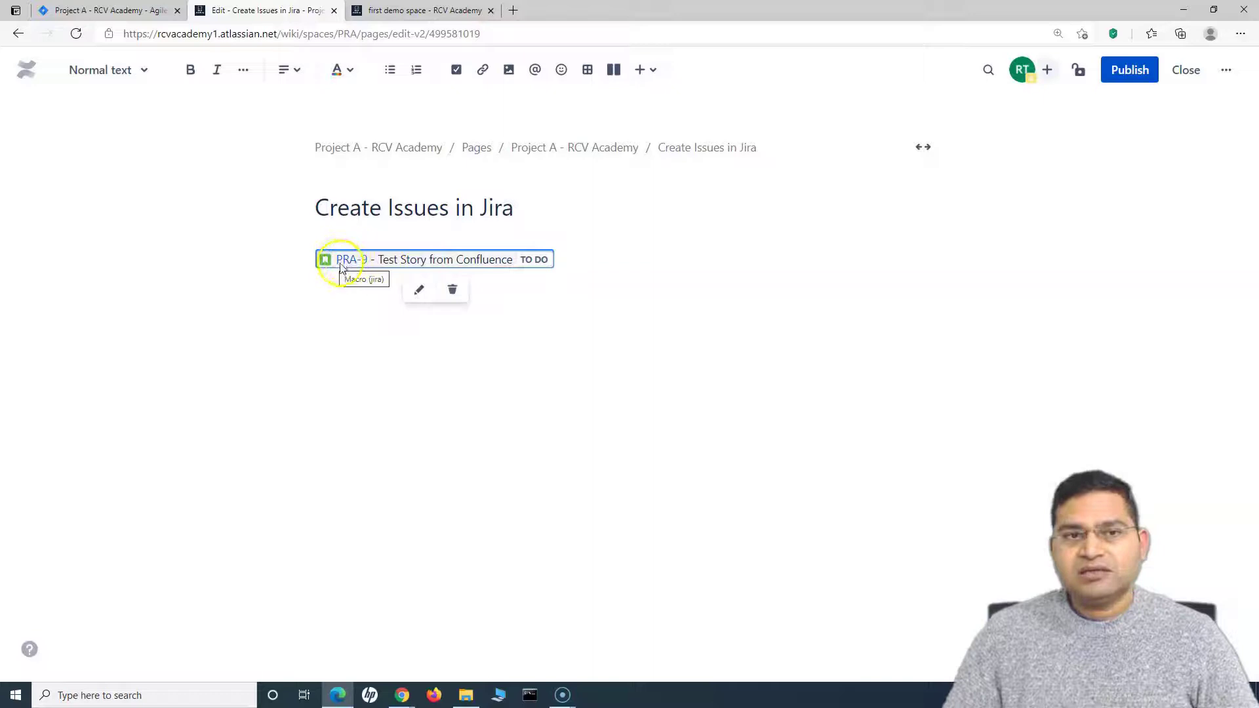
left_click(538, 340)
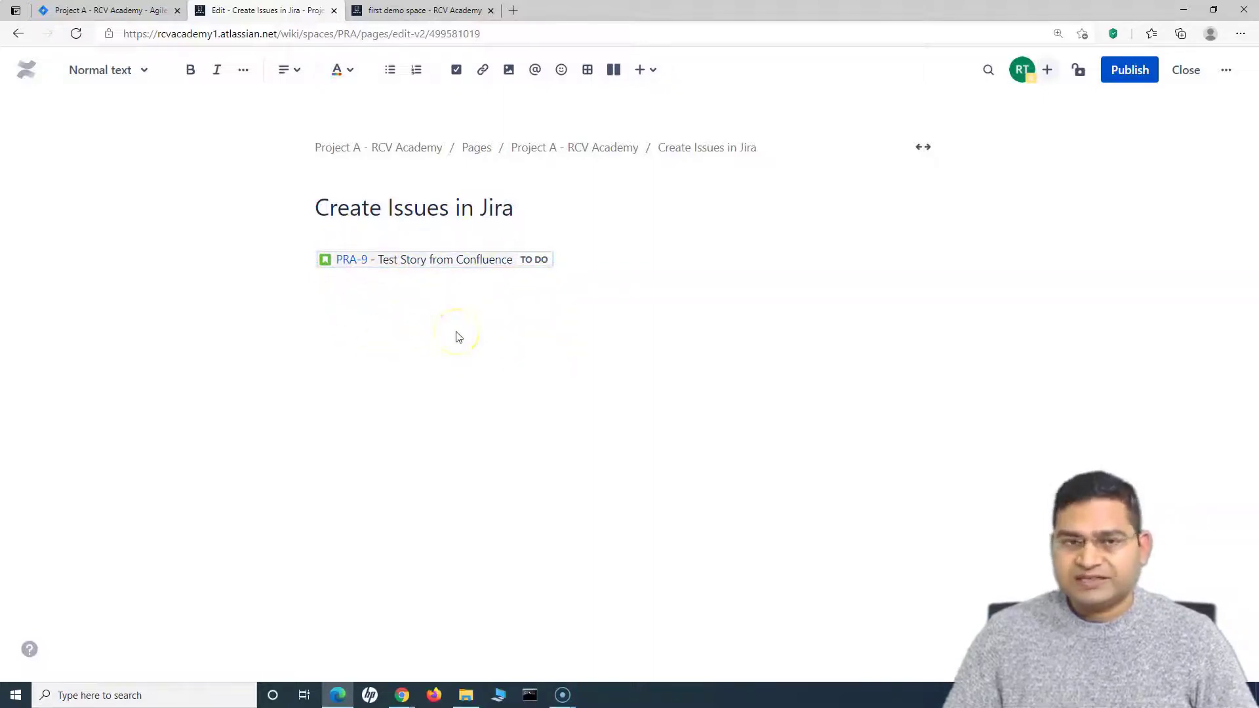
type("/jira")
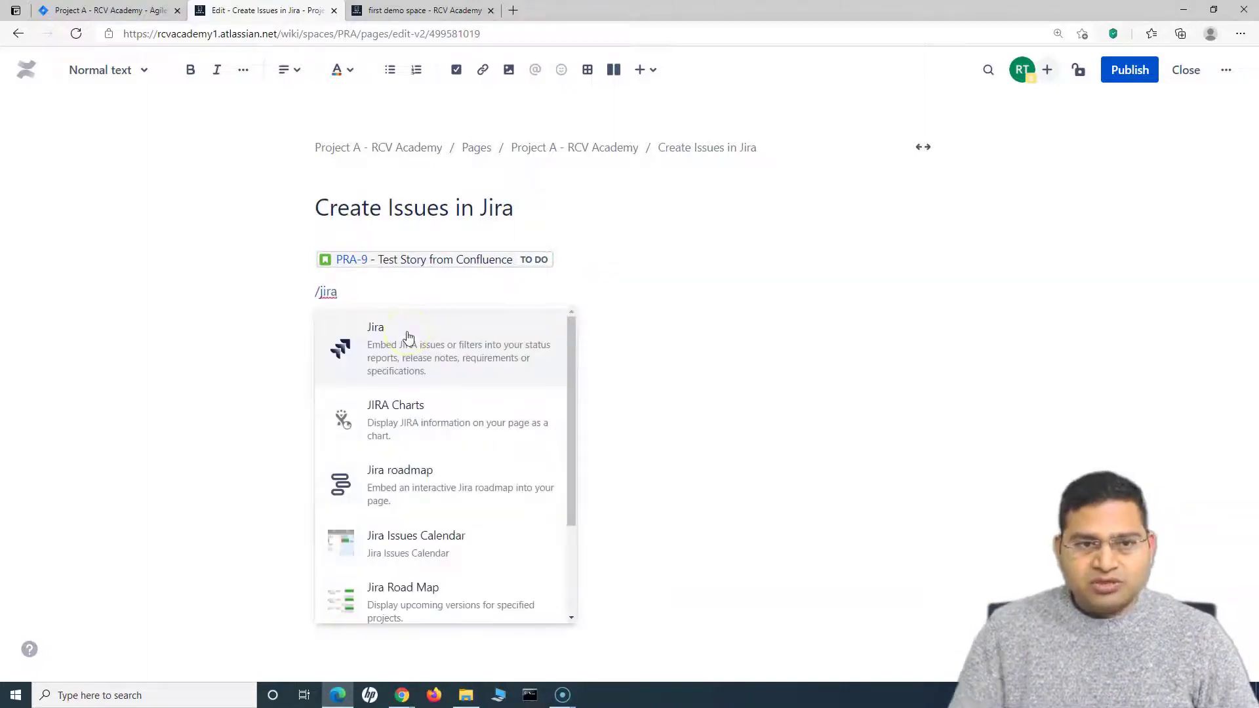
left_click_drag(366, 292, 309, 295)
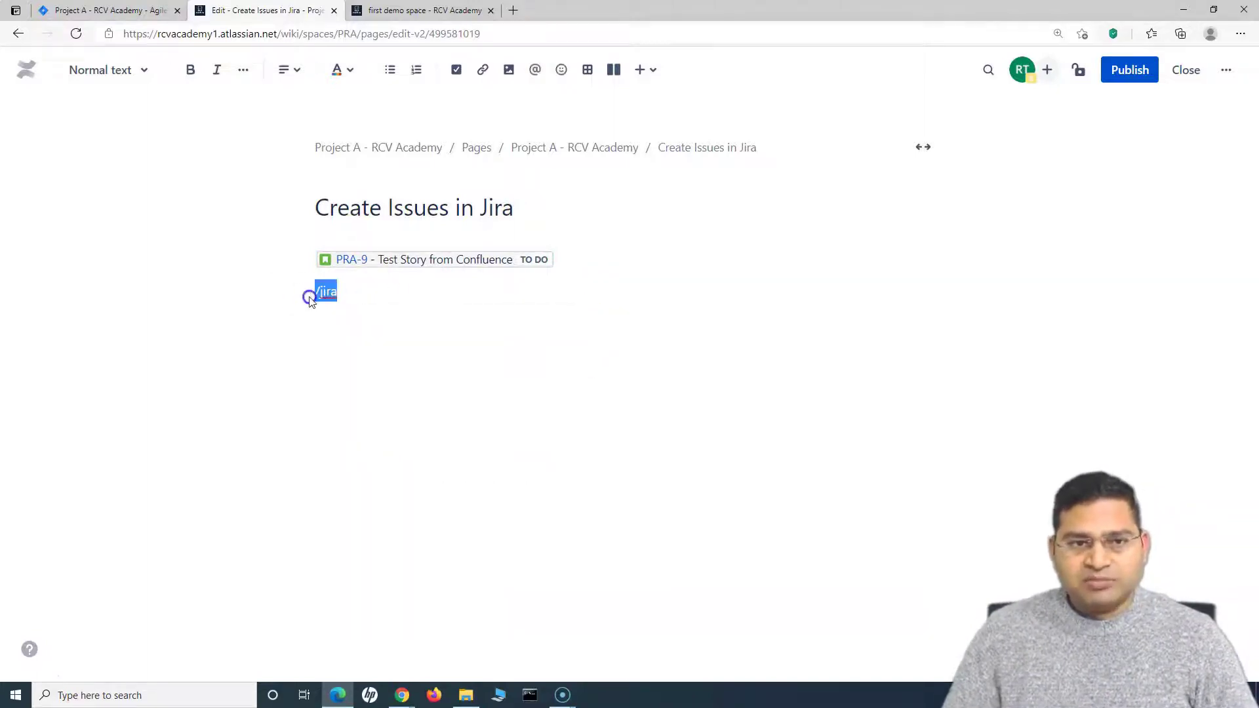
key("BackSpace")
left_click(651, 70)
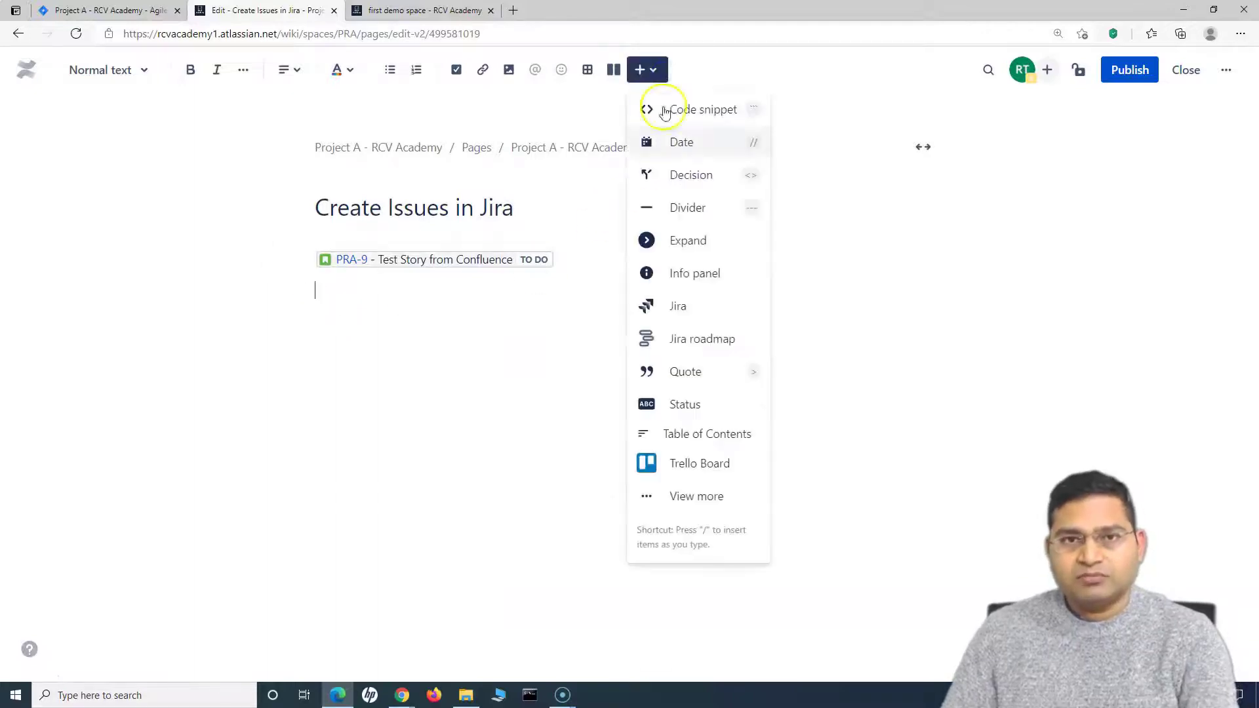
left_click(653, 511)
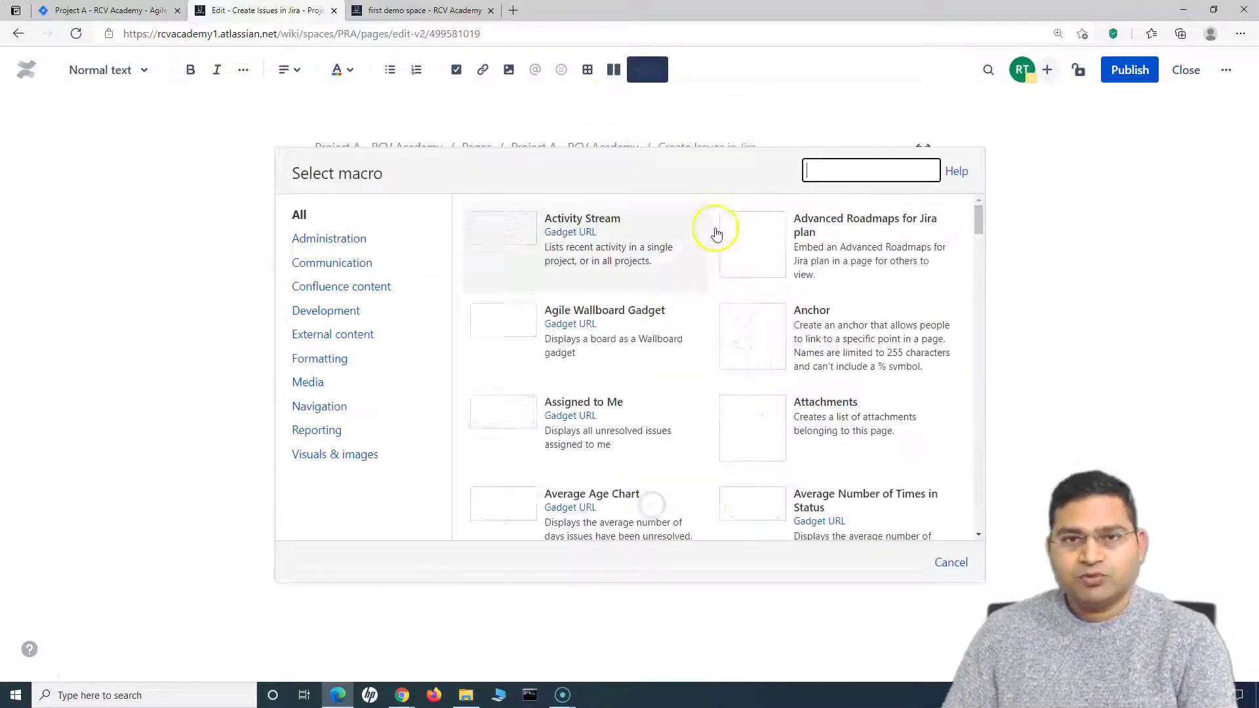
left_click(840, 171)
type("ji")
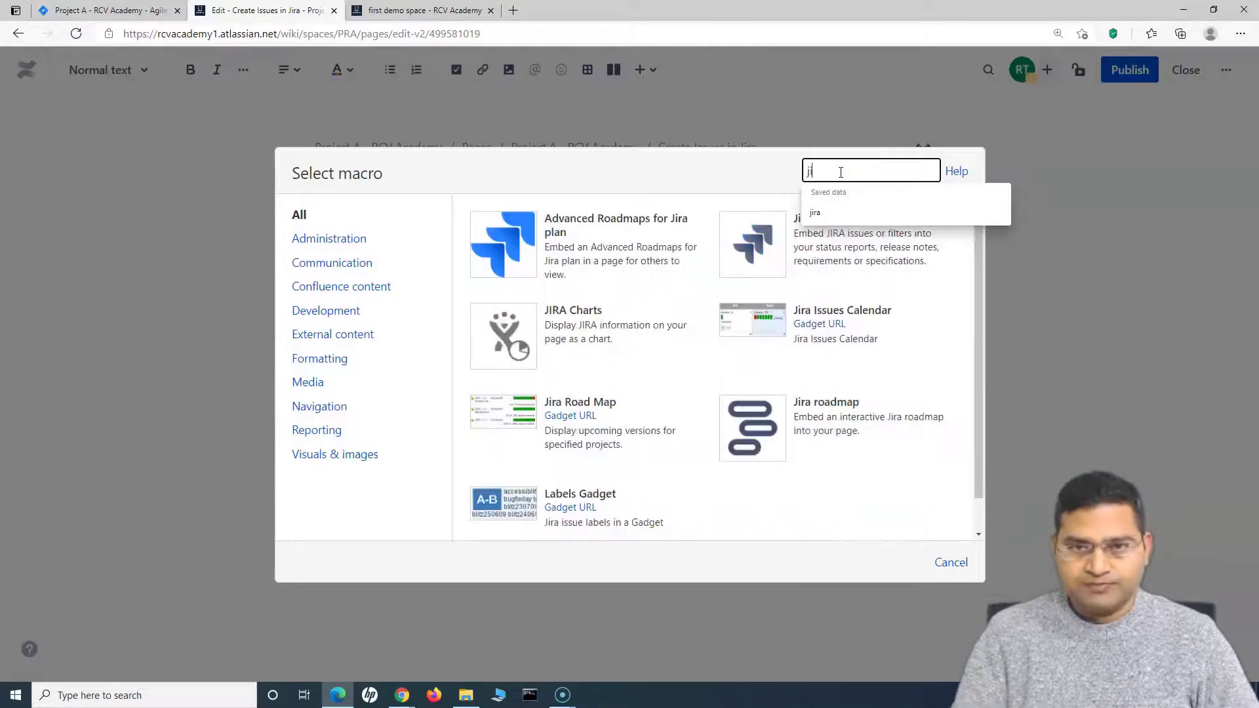
left_click(951, 564)
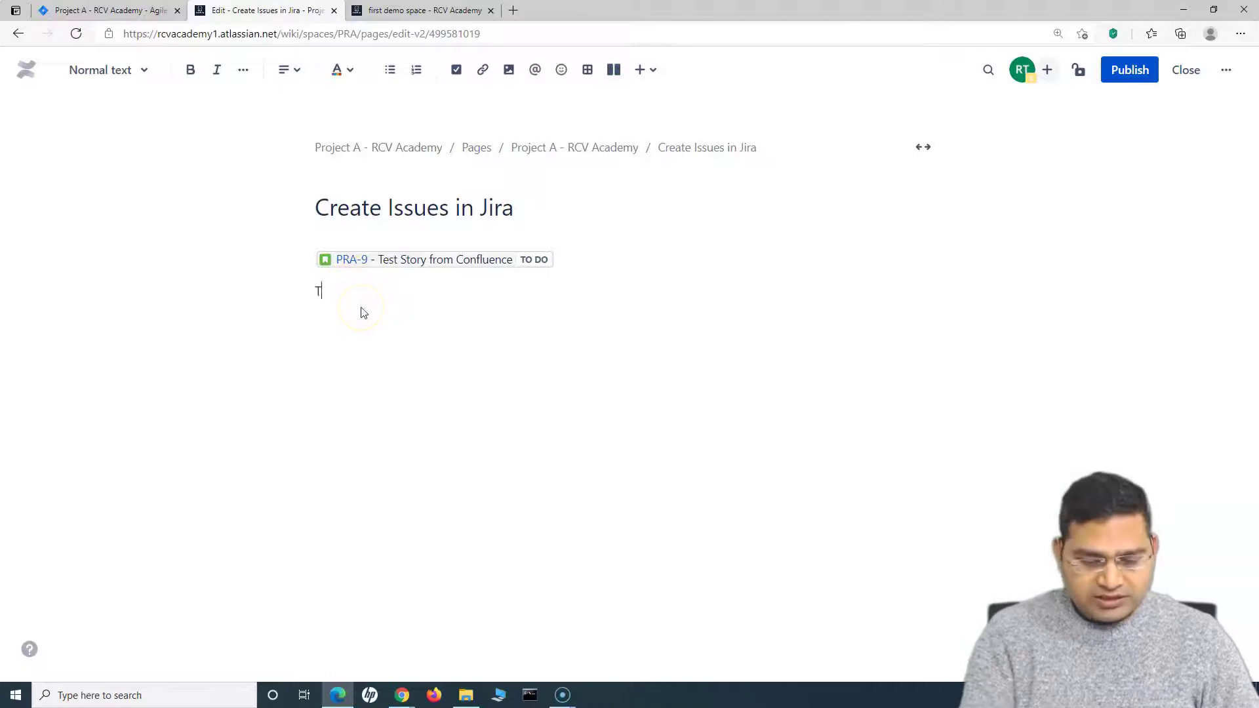
Add the line "Test Story from Confluence 2" below the inserted Jira story and publish the page.
type("Test Story from confluence 2")
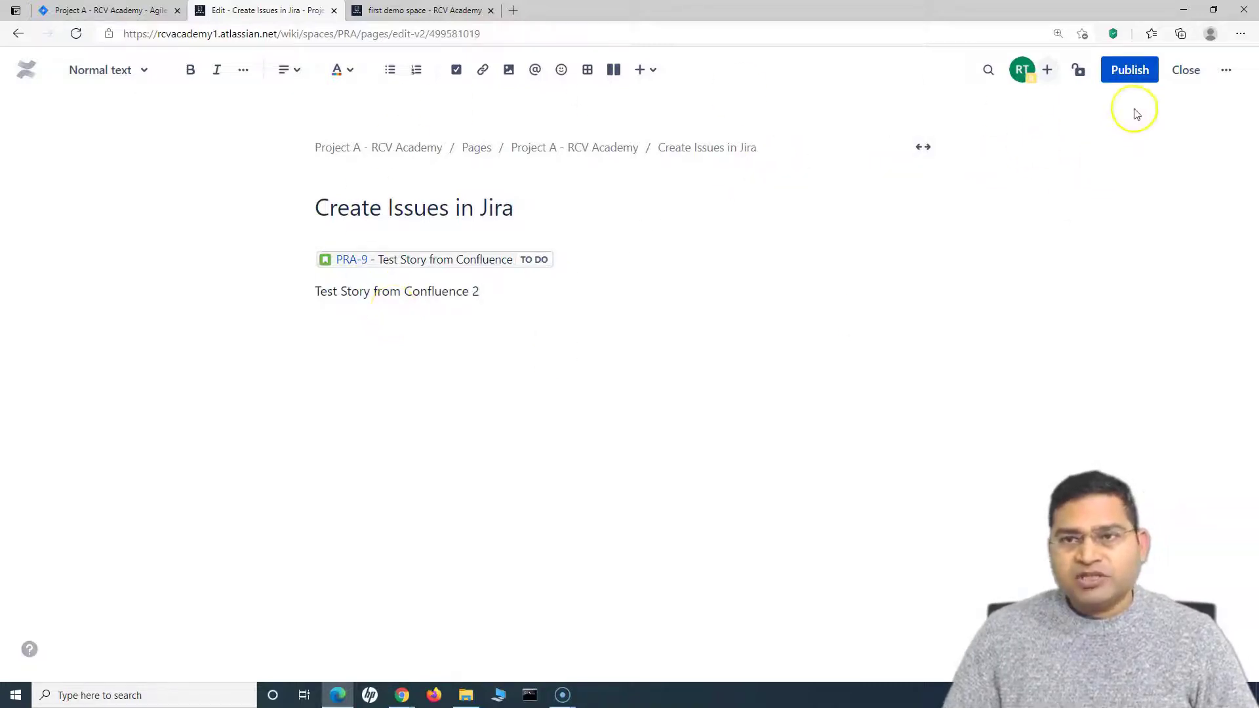
left_click(1127, 76)
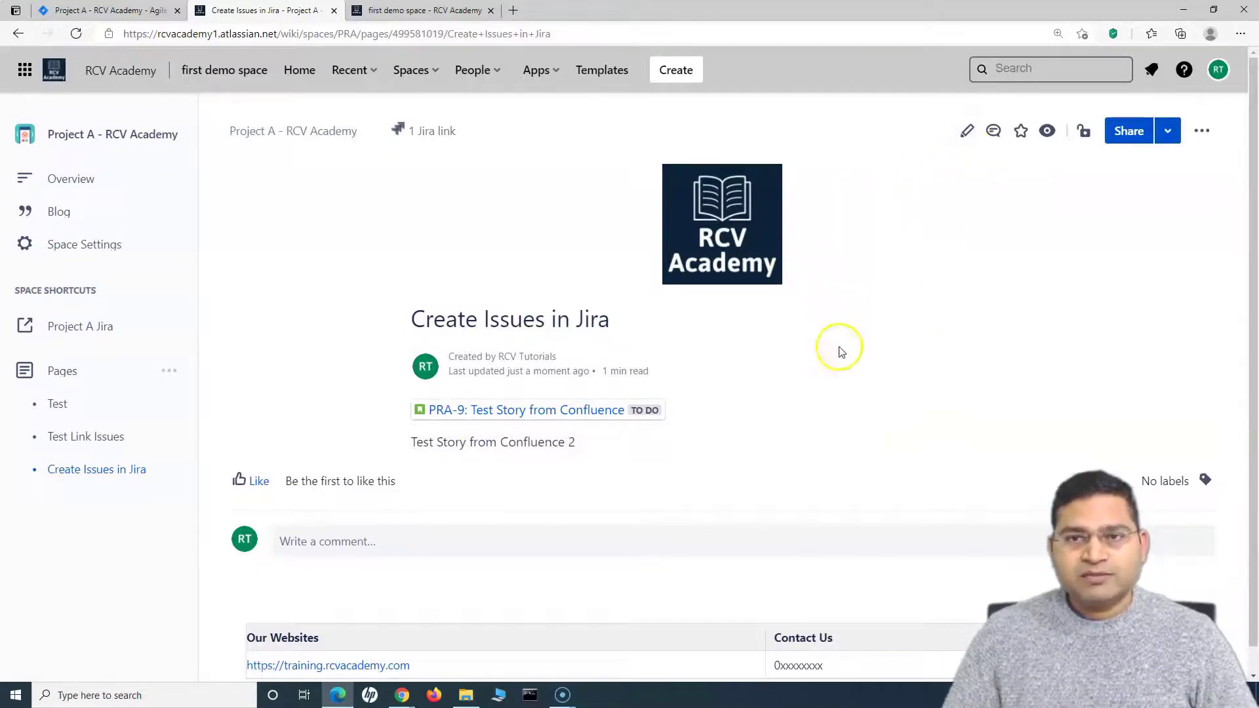
Start creating a Jira issue from the published page text "Test Story from Confluence 2".
scroll(656, 393, "down", 1)
left_click_drag(576, 420, 411, 423)
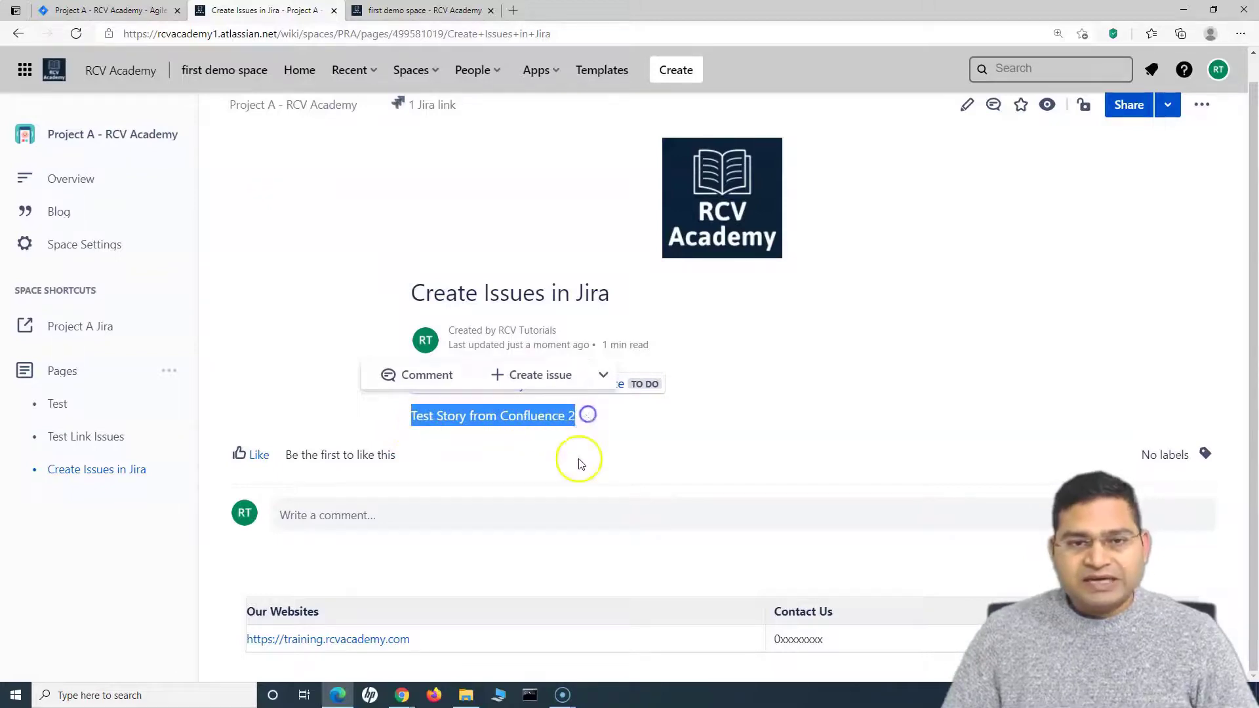
left_click(586, 419)
left_click_drag(586, 419, 411, 425)
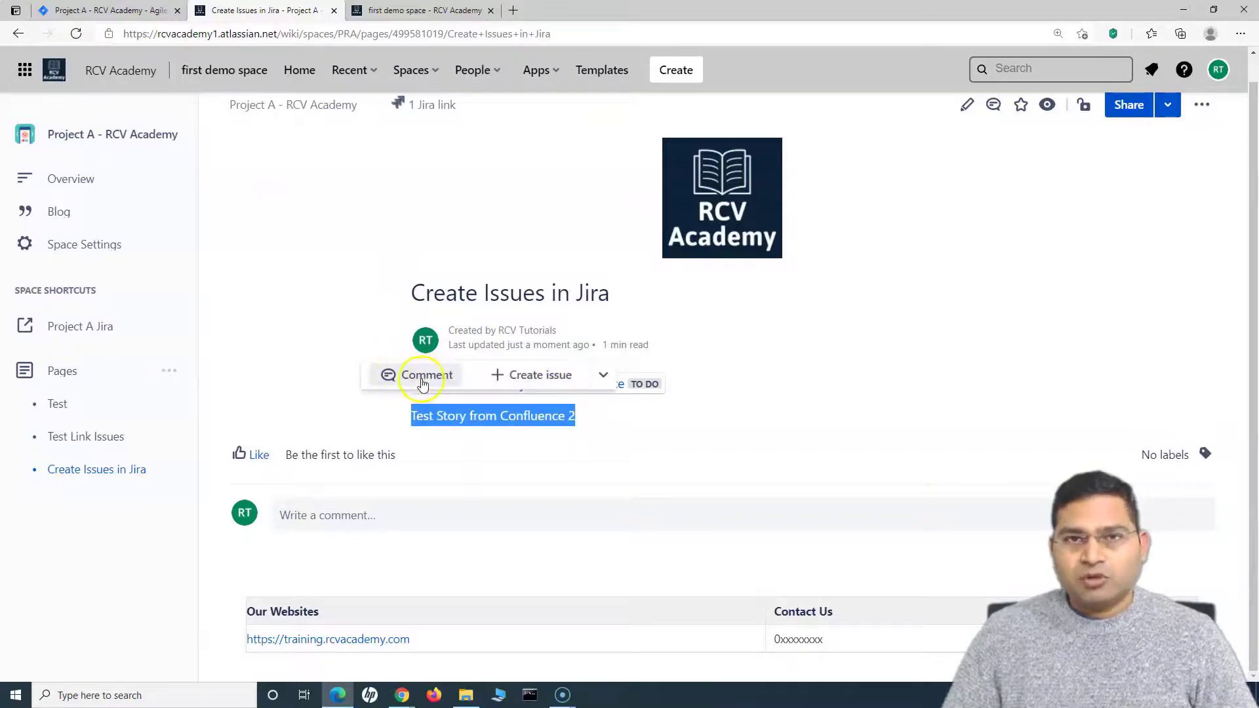
left_click(536, 379)
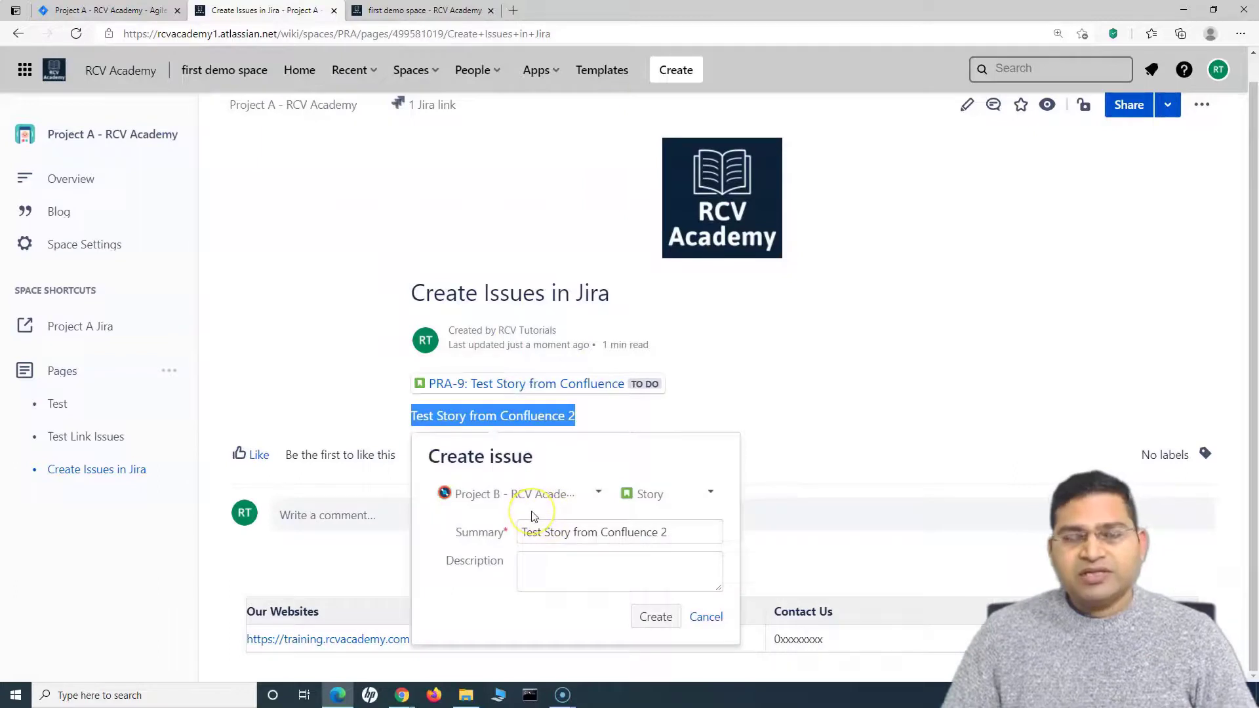
Set the new issue's project to Project A - RCV Academy and its issue type to Story.
left_click(541, 496)
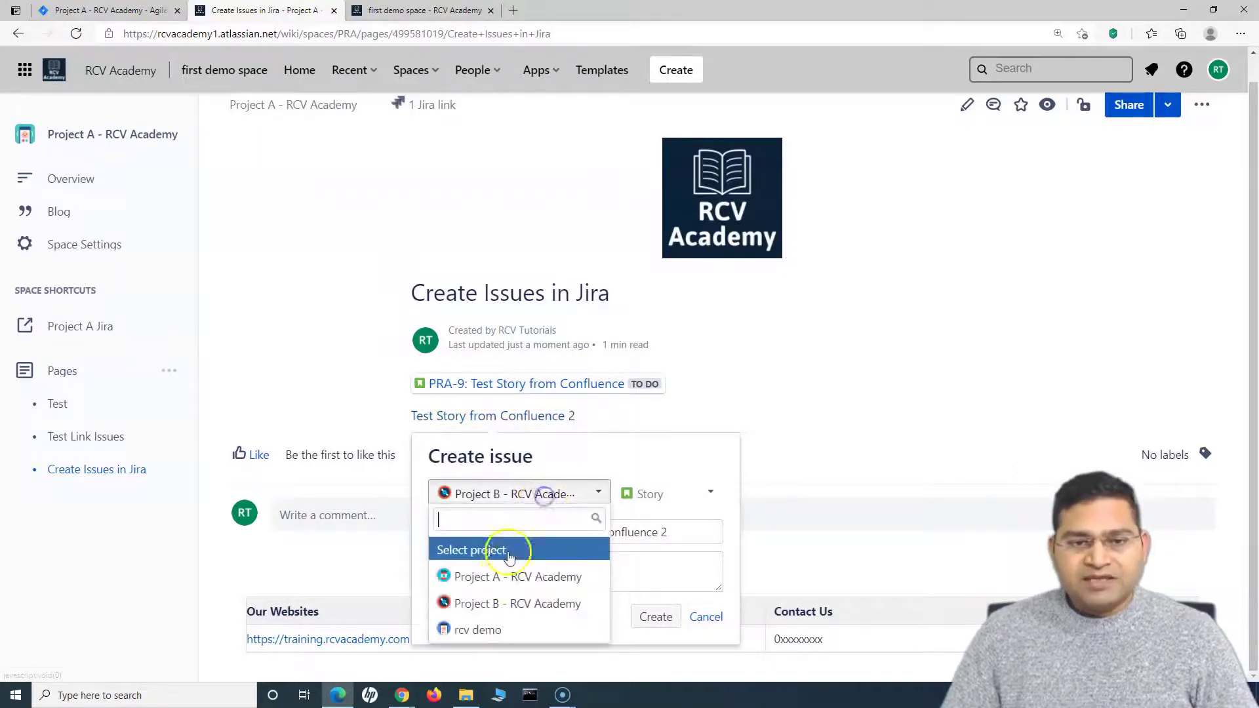
left_click(502, 574)
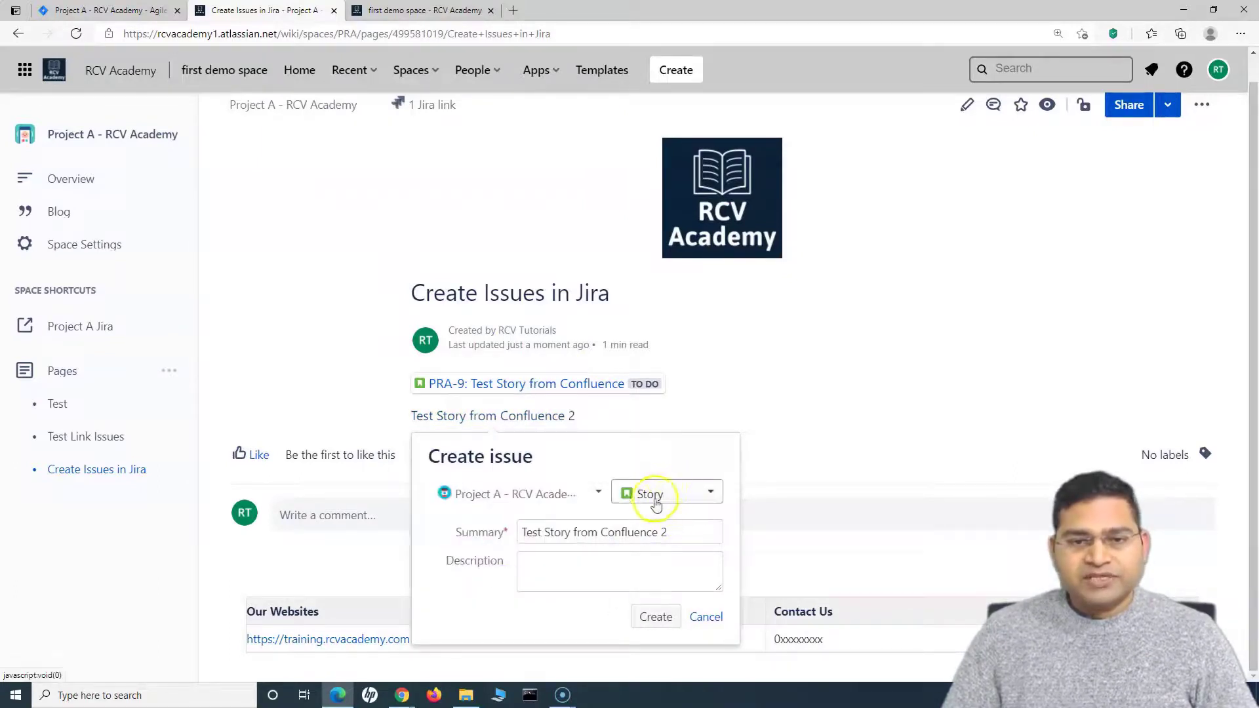
left_click(663, 496)
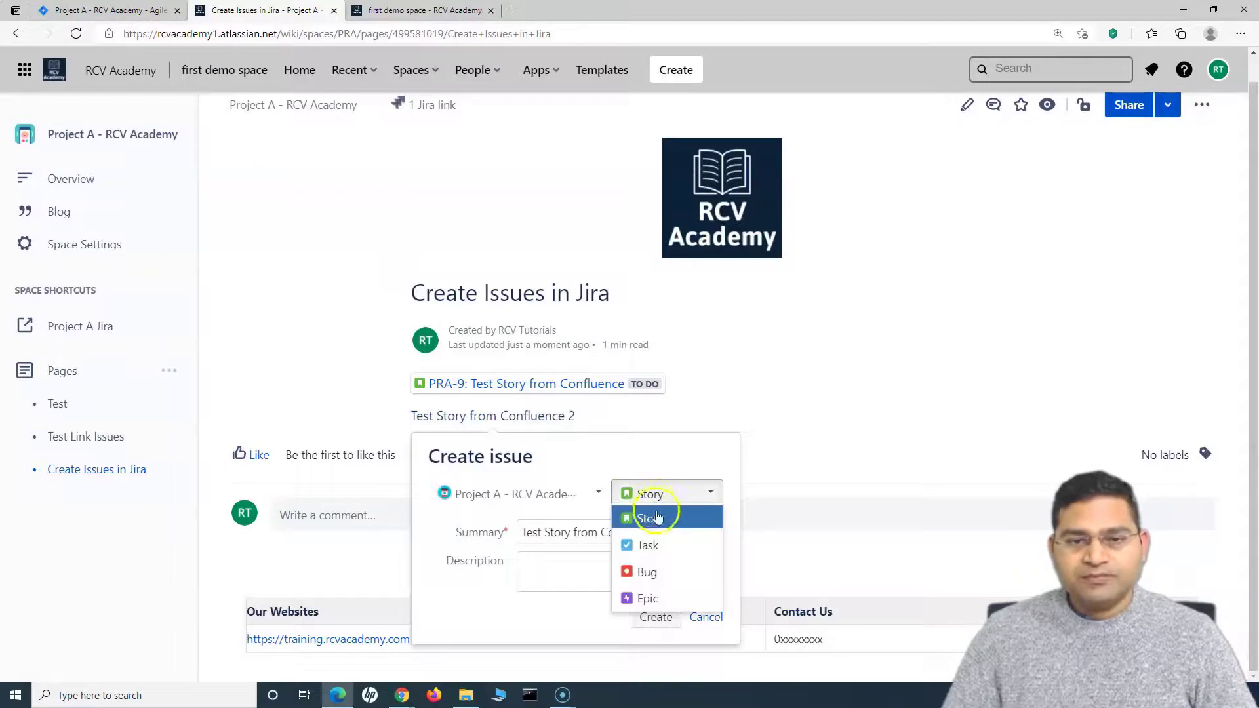
left_click(658, 519)
Copy the summary "Test Story from Confluence 2" into the description and create the issue.
left_click(553, 566)
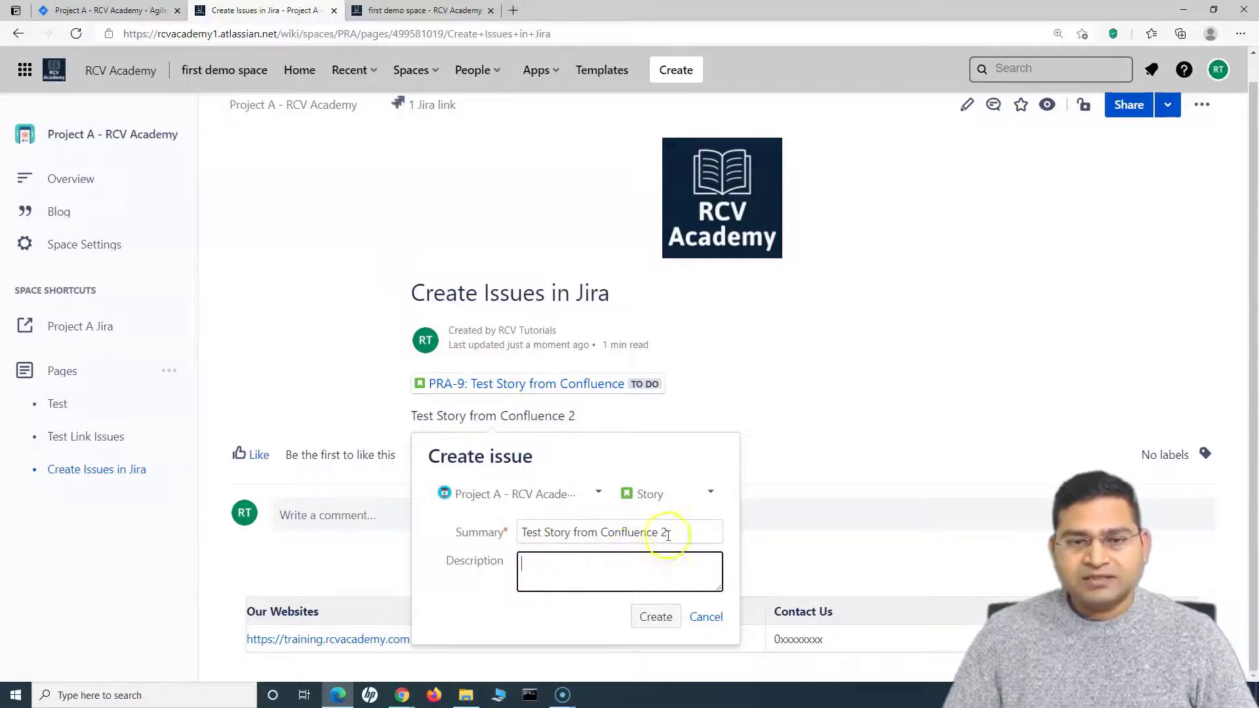
left_click(471, 530)
key("ctrl+c")
left_click(572, 569)
key("ctrl+v")
left_click(656, 617)
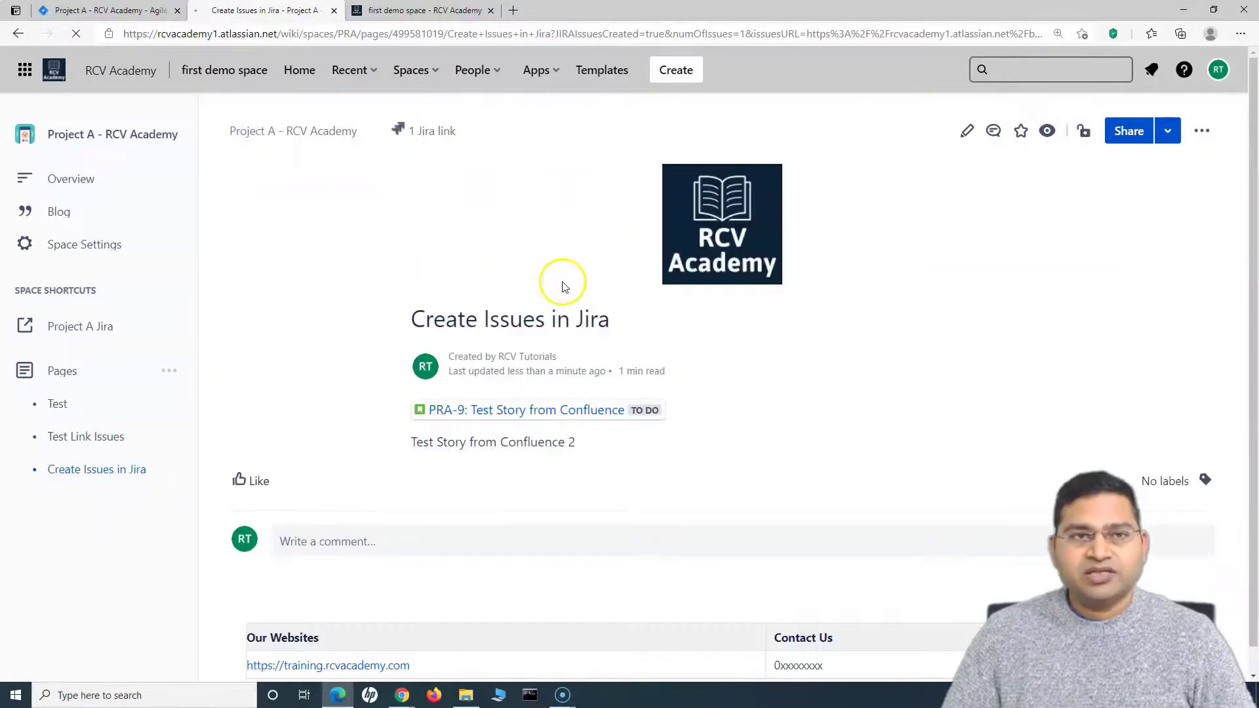
left_click_drag(412, 442, 584, 447)
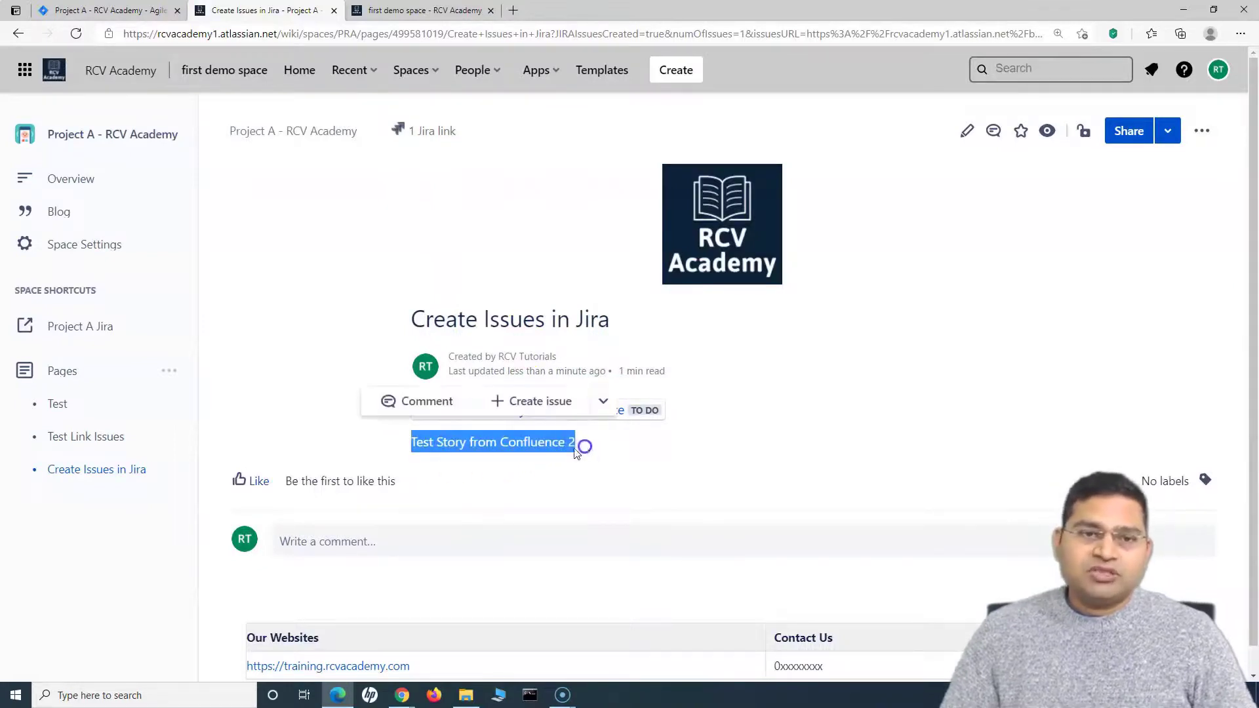
left_click(812, 346)
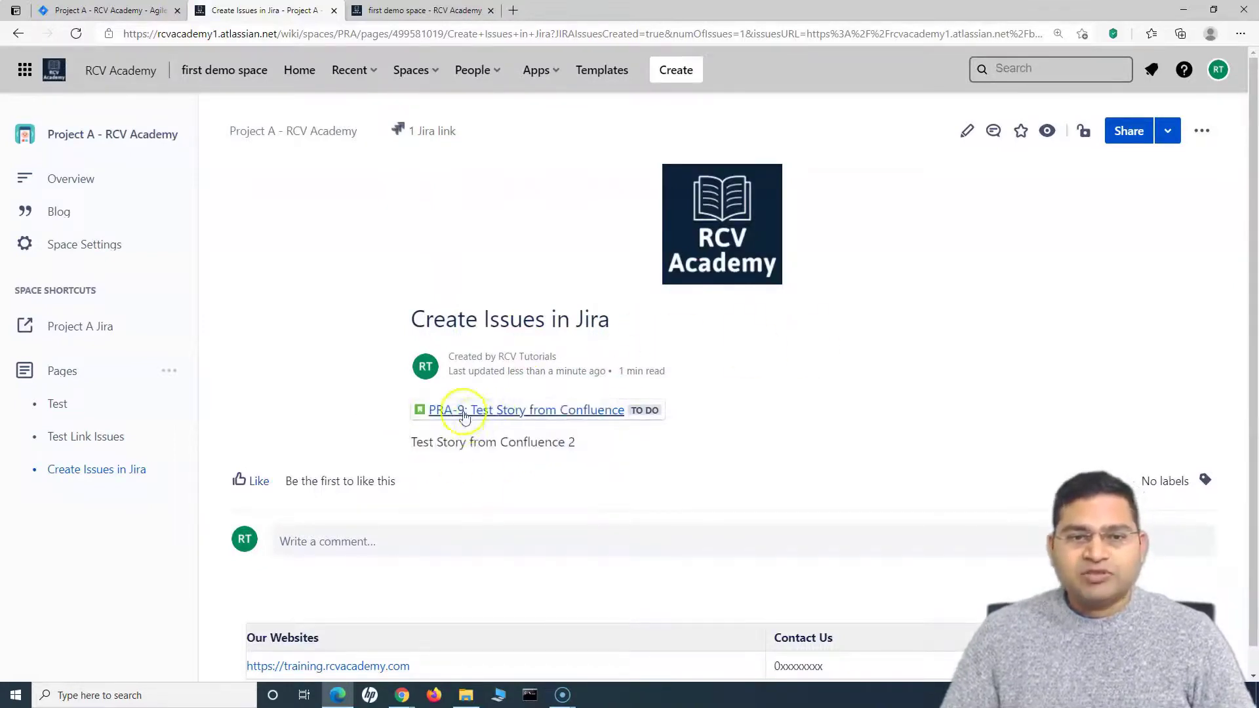
left_click(441, 458)
left_click_drag(416, 443, 594, 446)
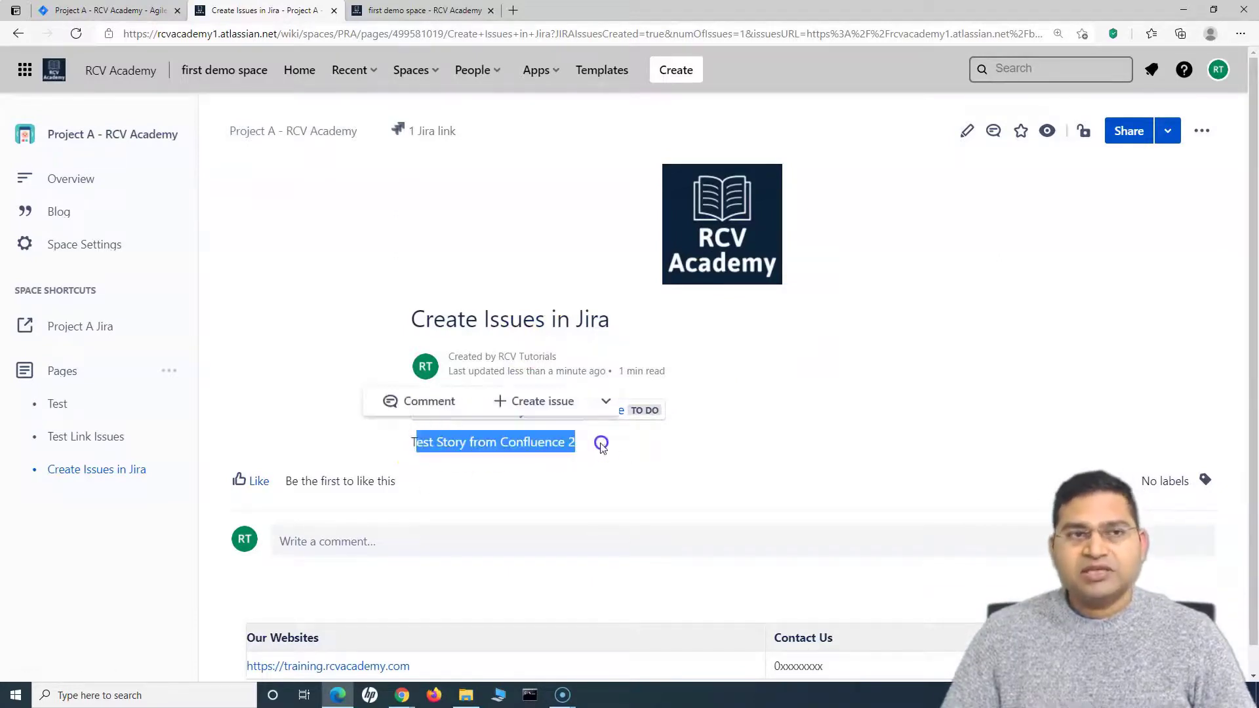
Switch to Jira and view the unfiltered Project A - RCV Academy backlog to check for the stories created from Confluence.
left_click(116, 16)
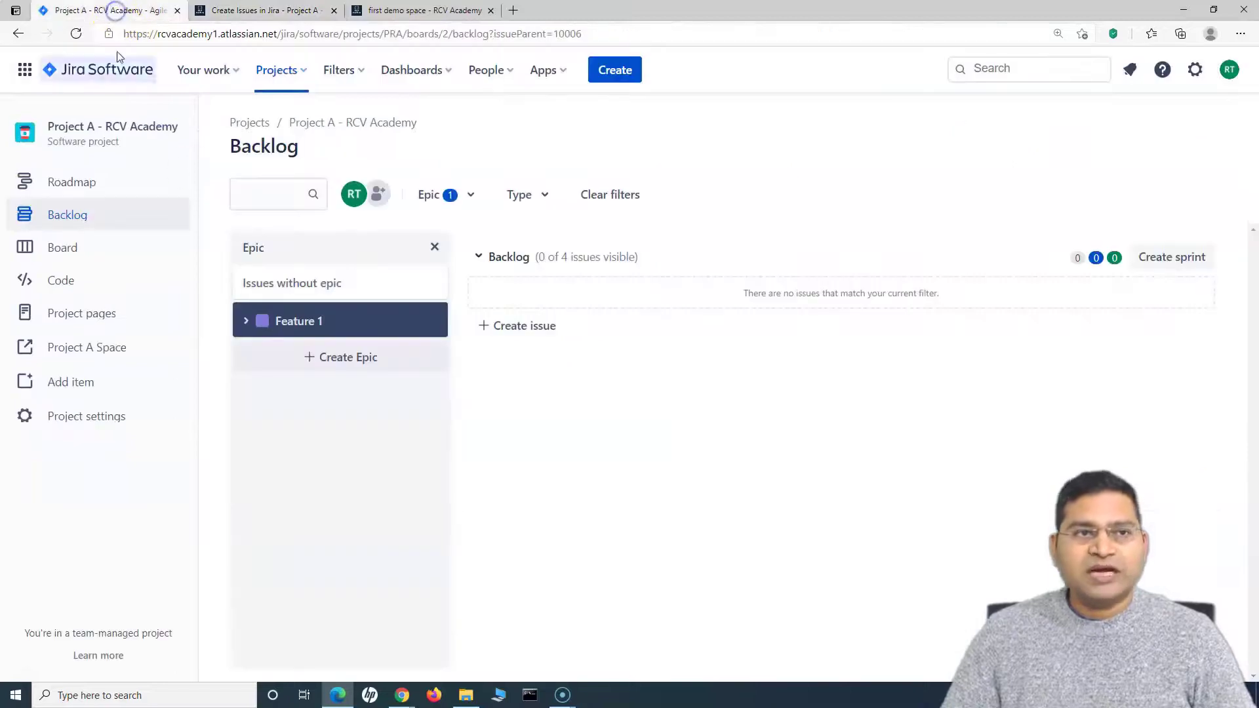
left_click(88, 217)
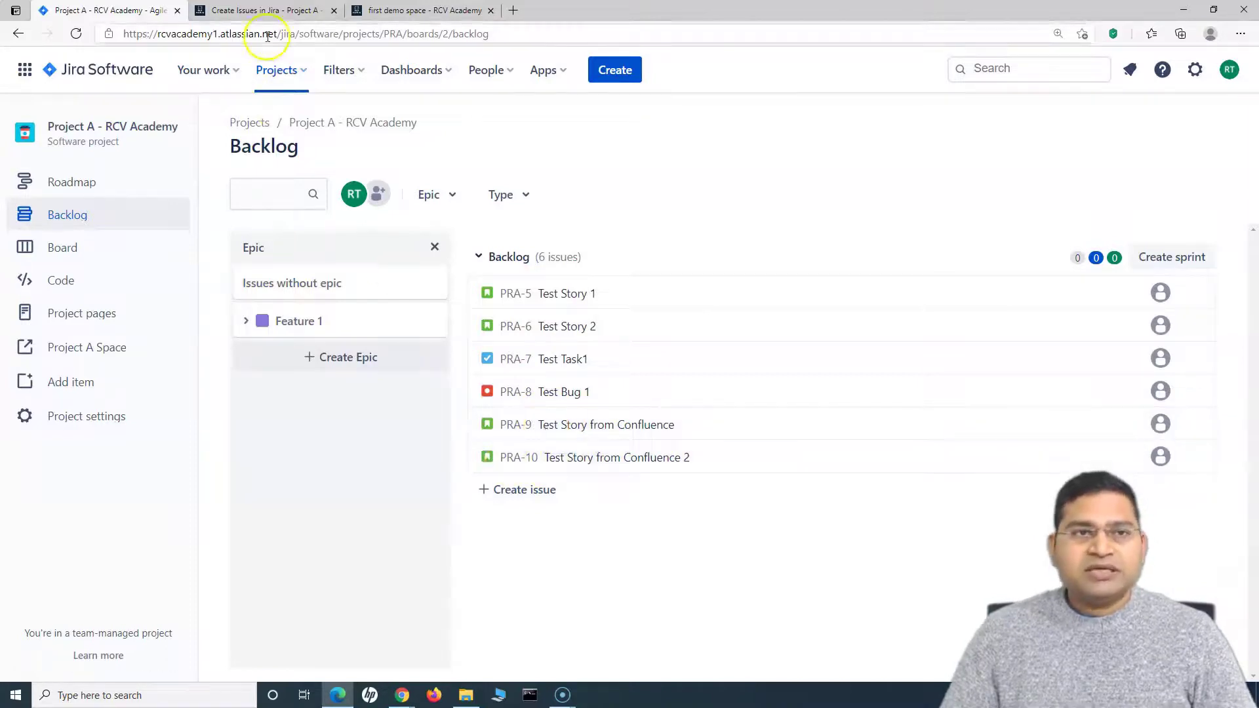
Switch back to the "Create Issues in Jira" page in Confluence and reopen it for editing on a new line below the text.
left_click(266, 11)
left_click(562, 478)
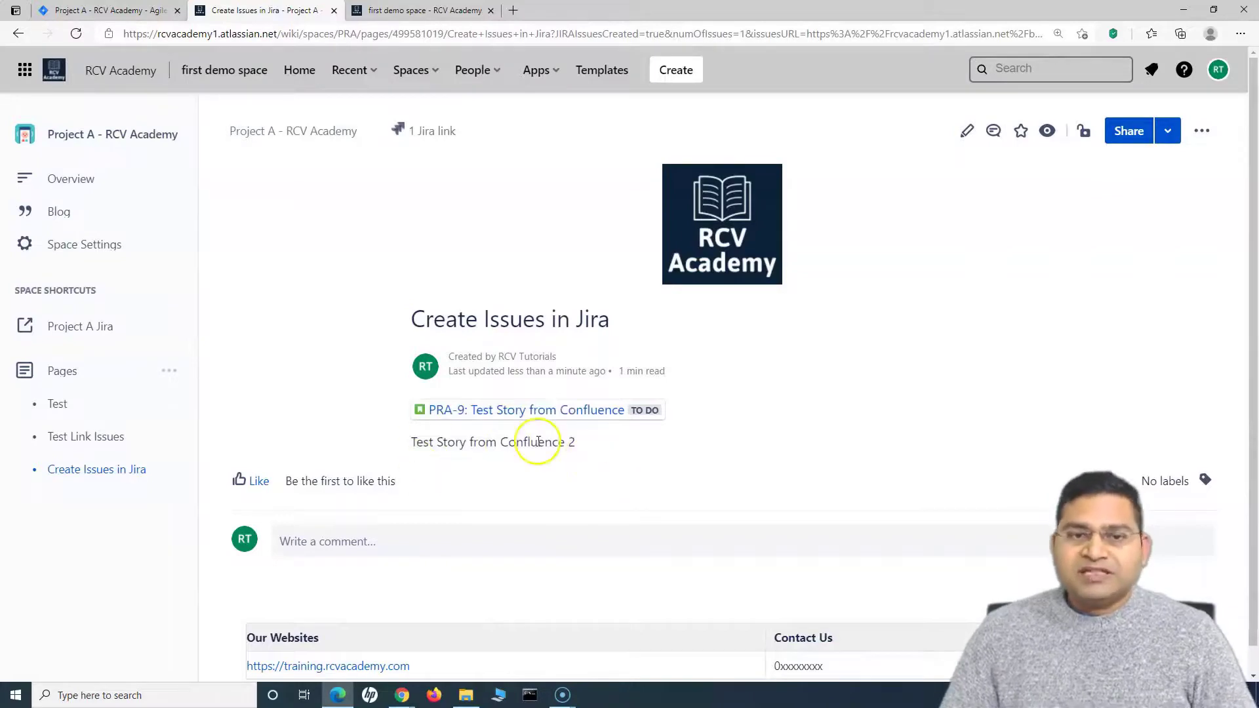
left_click(590, 446)
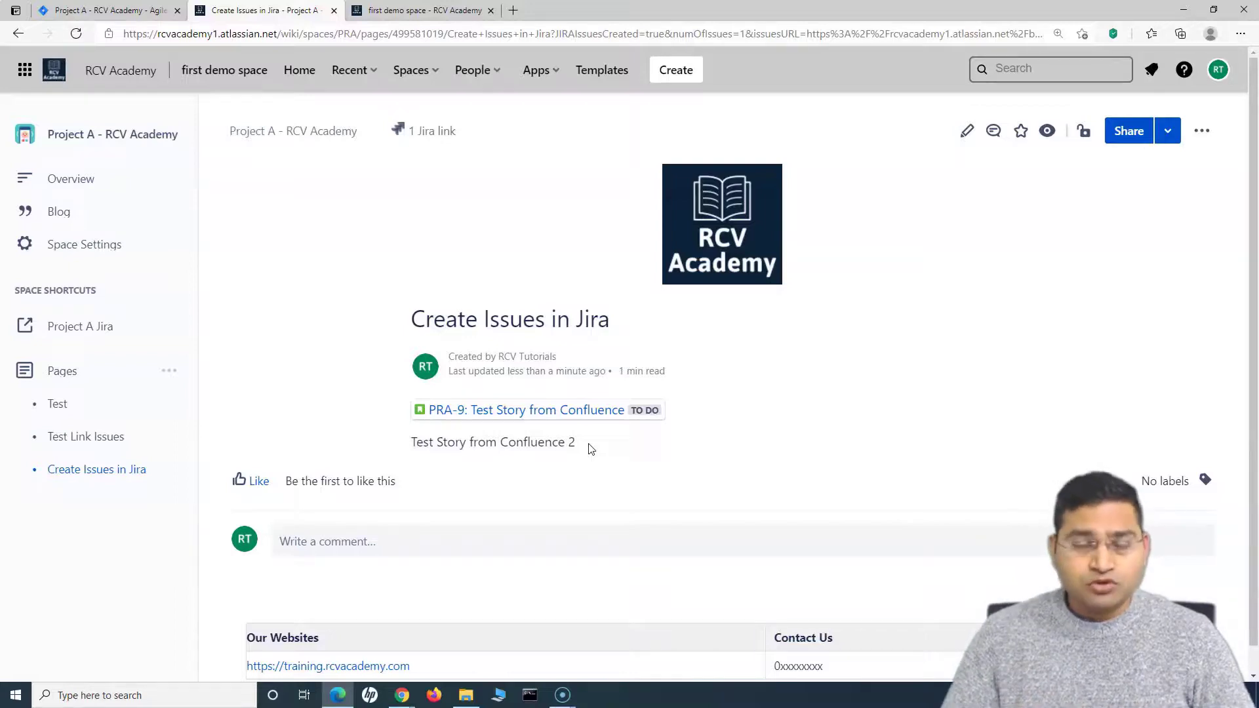
left_click(966, 132)
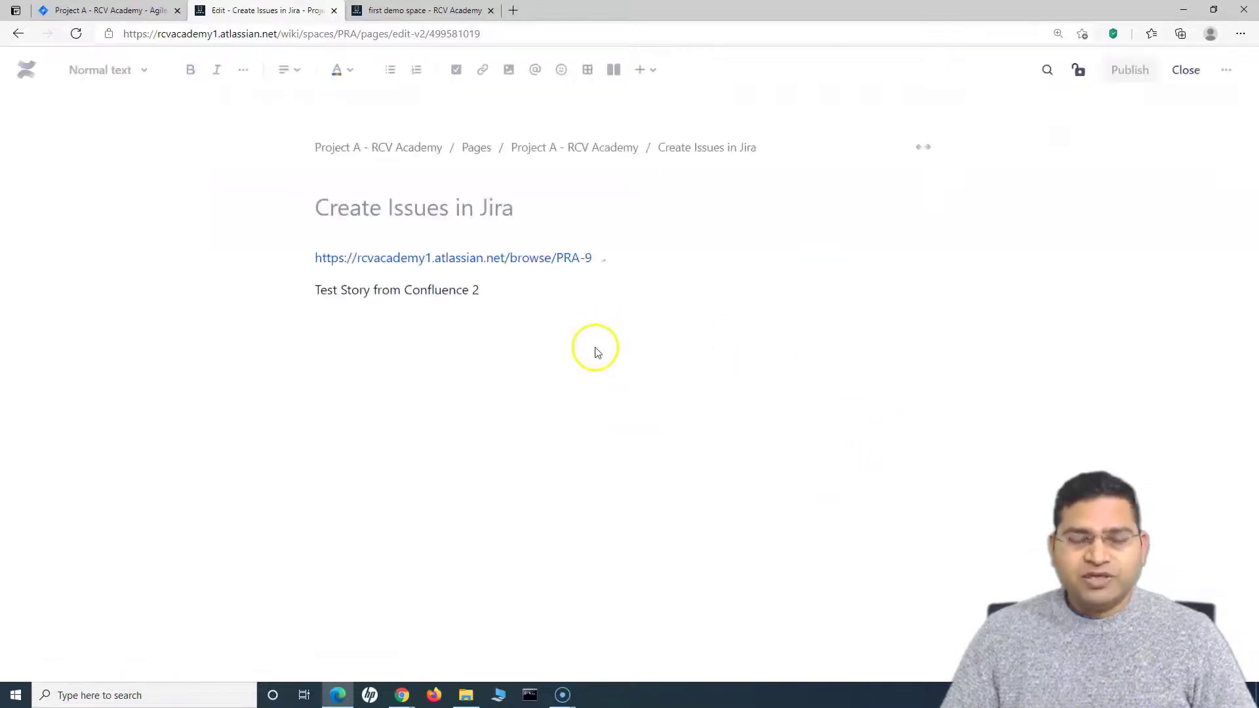
left_click(503, 295)
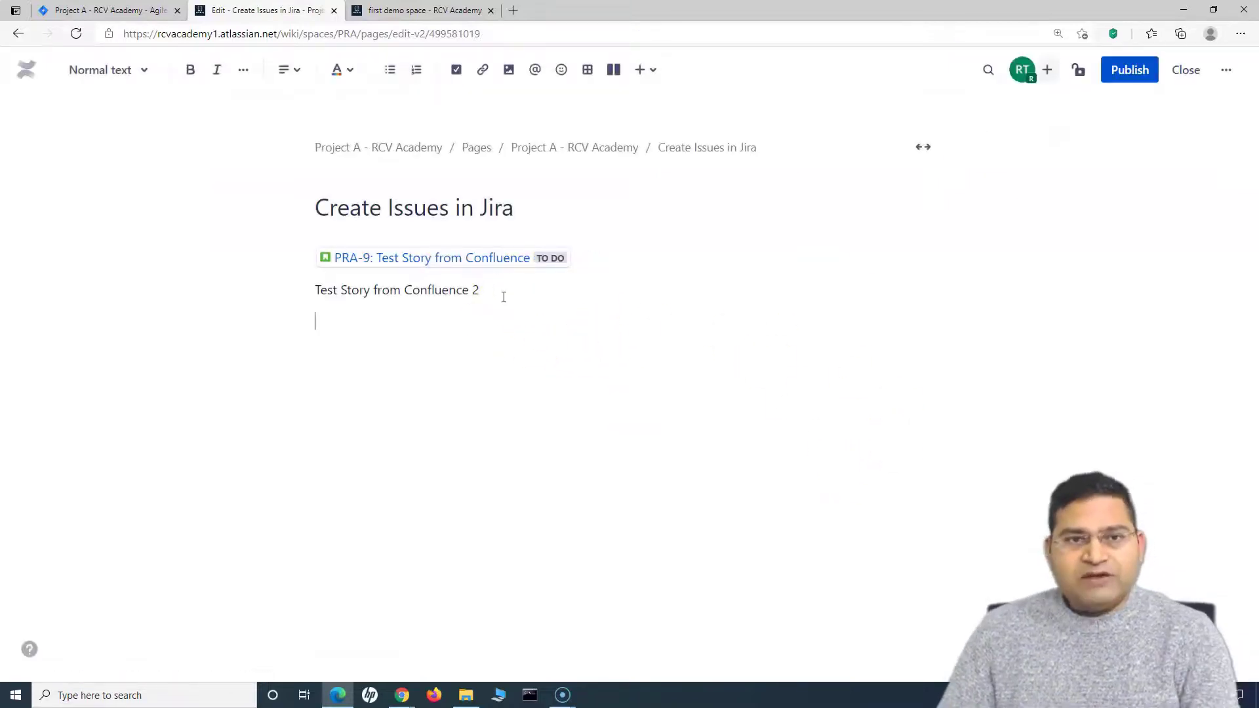
Insert a table below the text, reduce it to two columns and head them "Summary" and "Description".
left_click(588, 70)
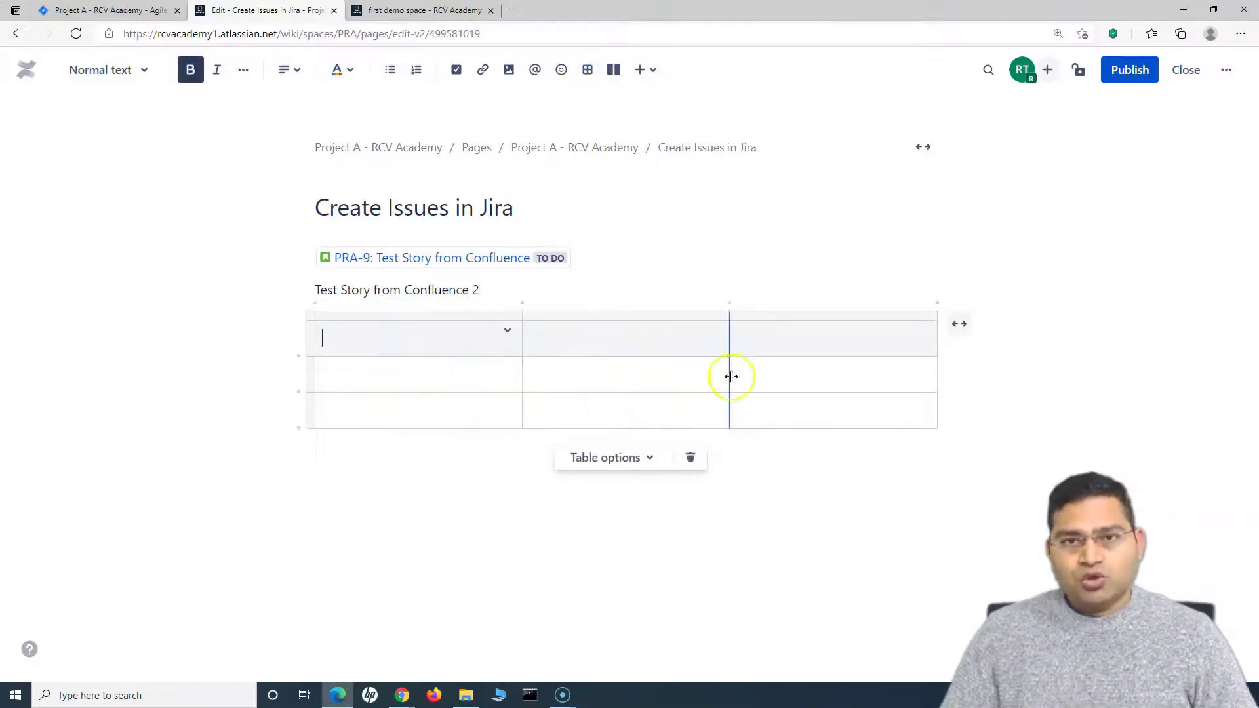
left_click(810, 318)
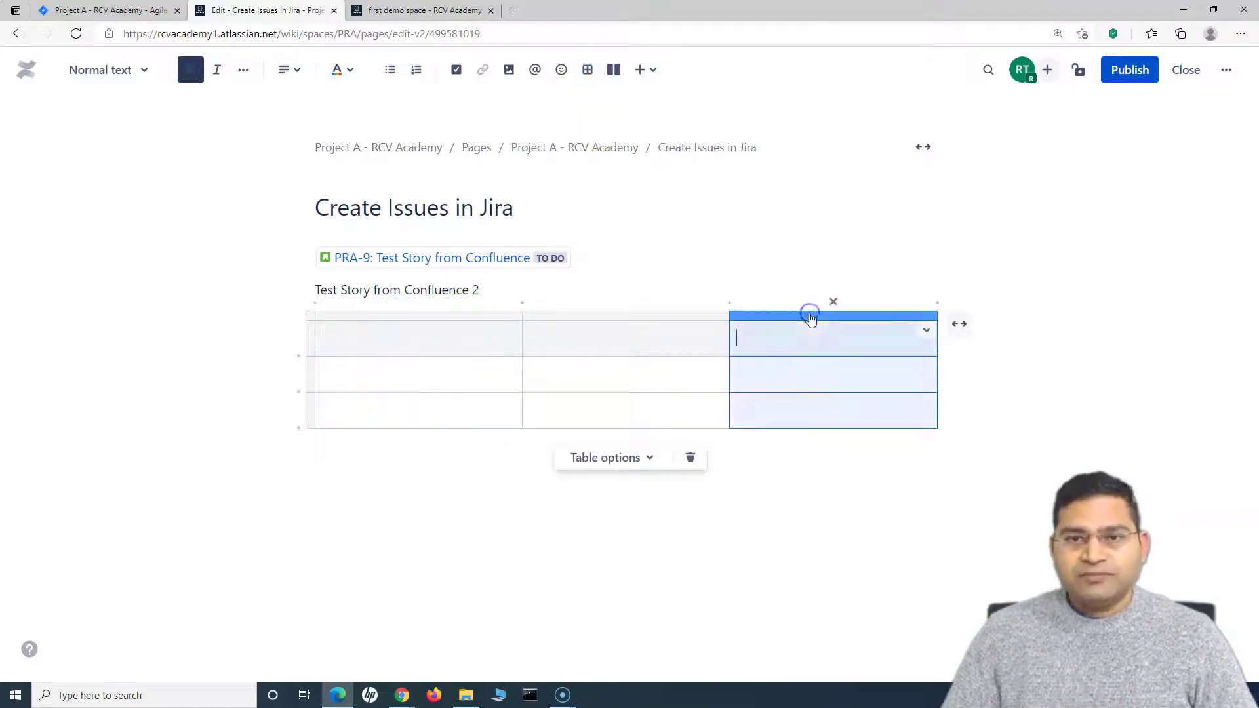
left_click(829, 301)
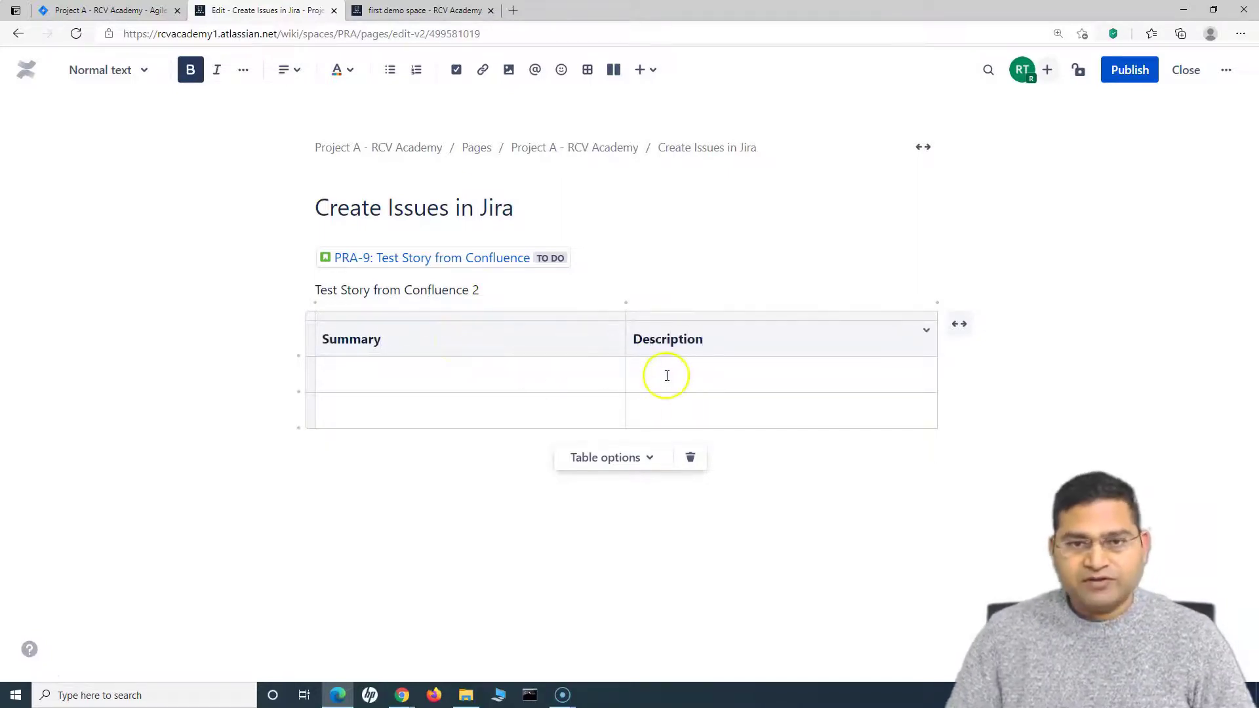
Copy the line "Test Story from Confluence 2" into the summary and description cells of both table body rows.
left_click(500, 373)
left_click_drag(487, 289, 312, 292)
key("ctrl+c")
left_click(451, 382)
key("ctrl+v")
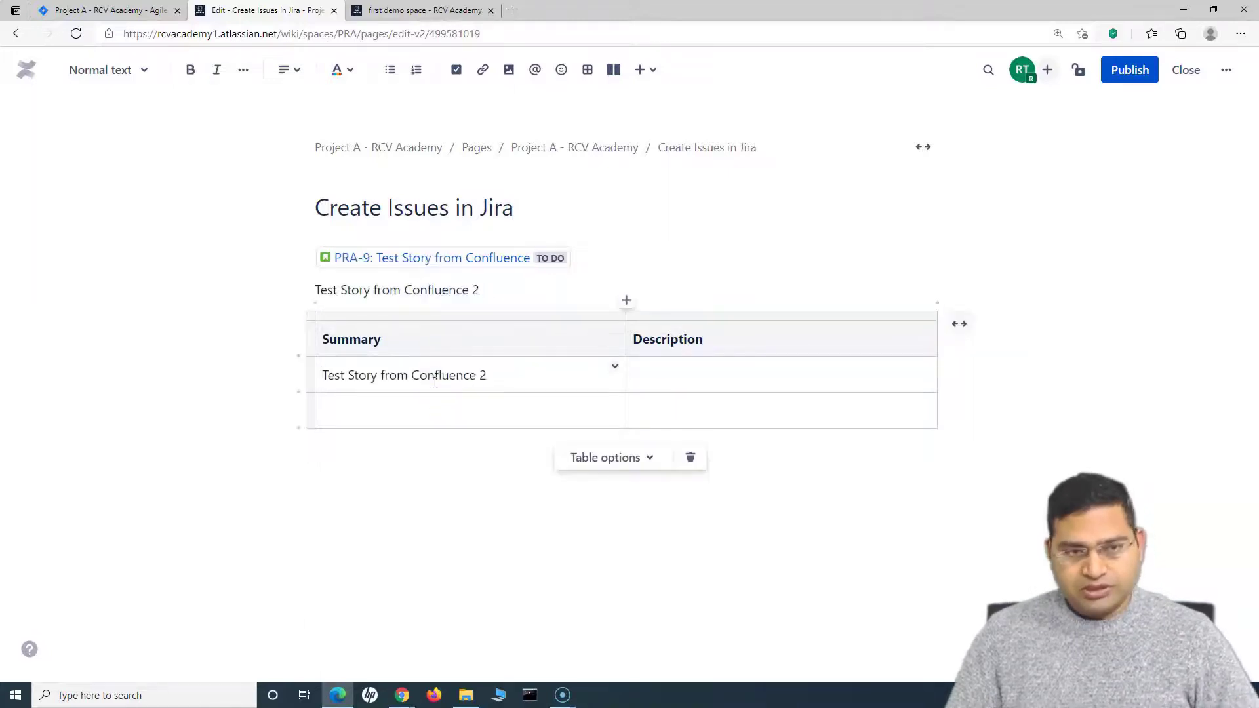
left_click(417, 421)
key("ctrl+v")
left_click(693, 387)
key("ctrl+v")
key("ctrl+v")
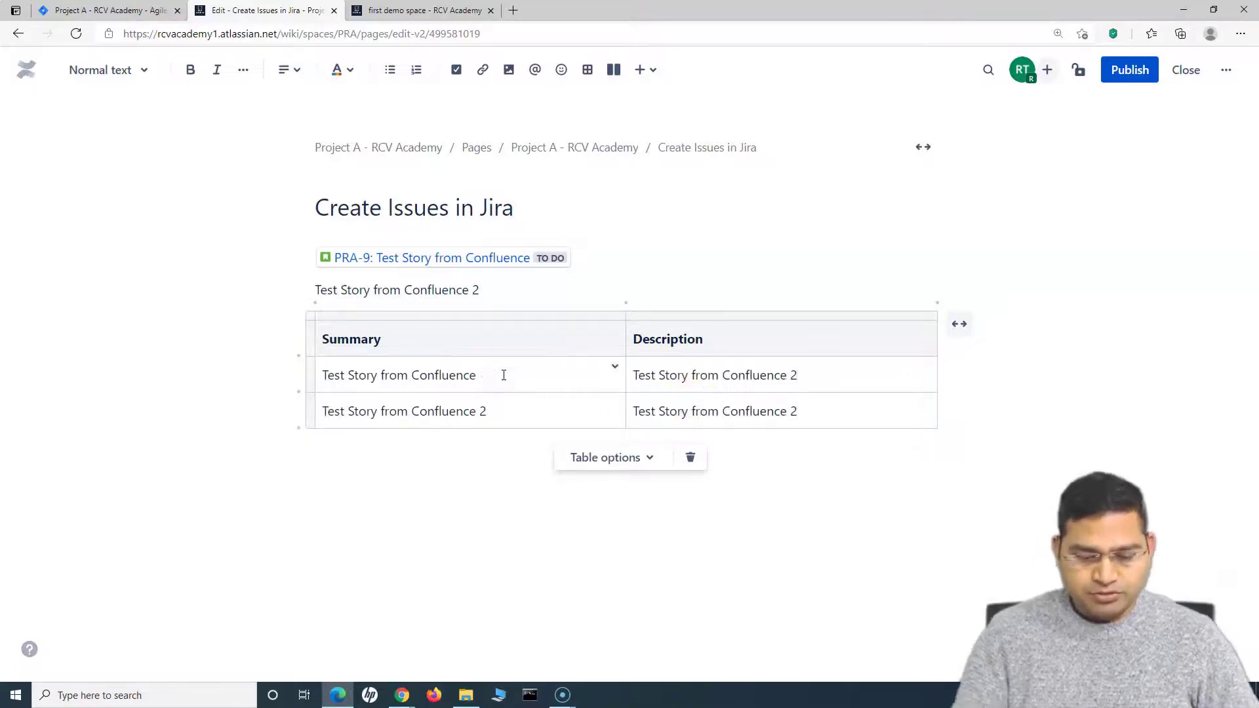
Extend the table to four stories numbered 3 to 6 in both summary and description, and publish the page.
left_click(510, 417)
type("4")
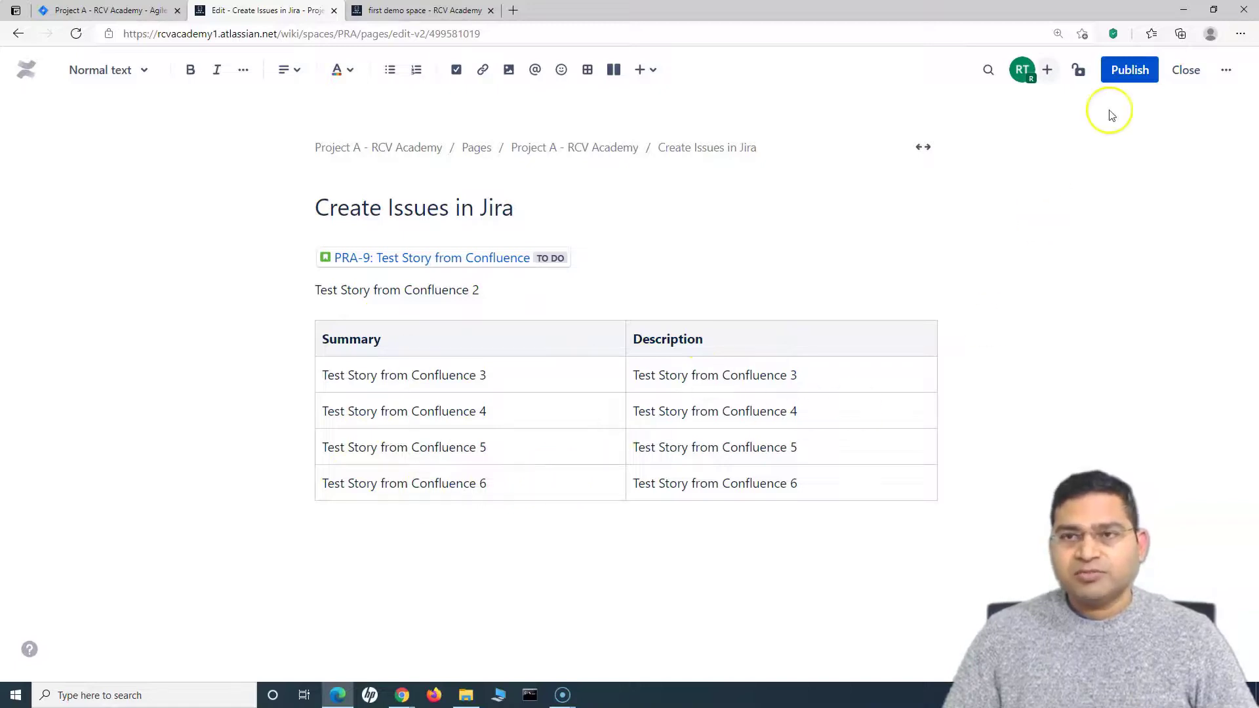
left_click(1126, 70)
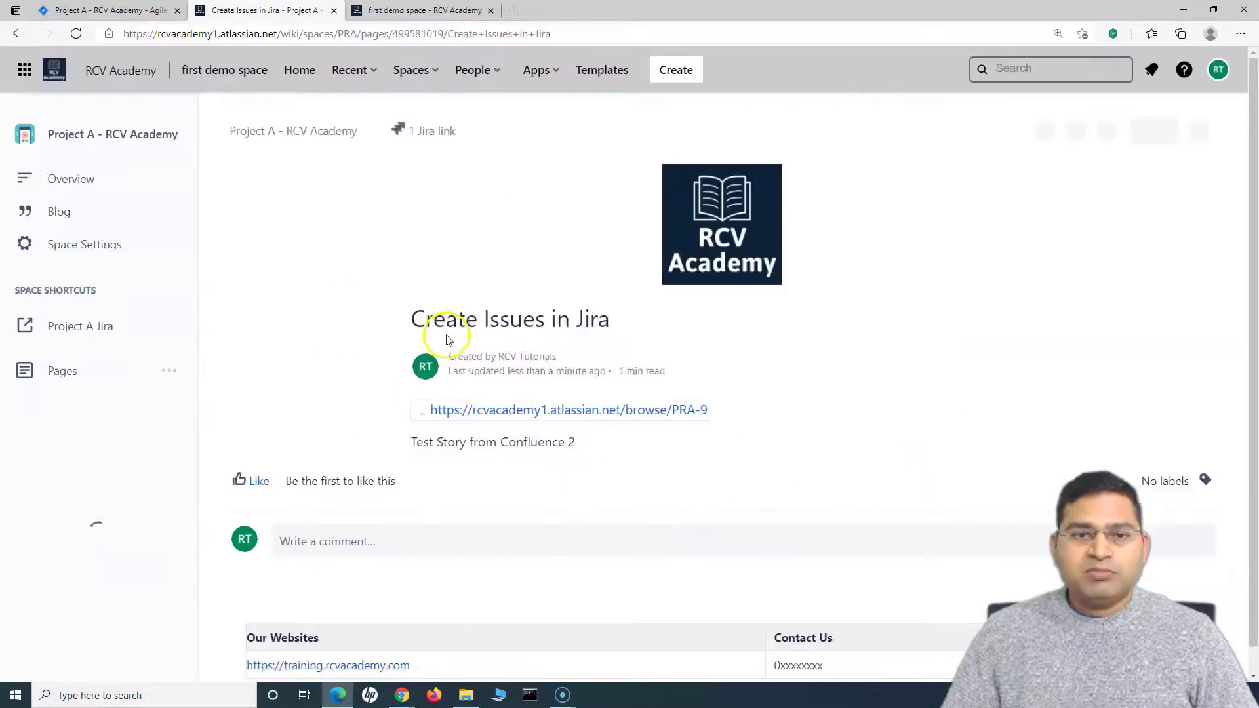
scroll(717, 442, "down", 3)
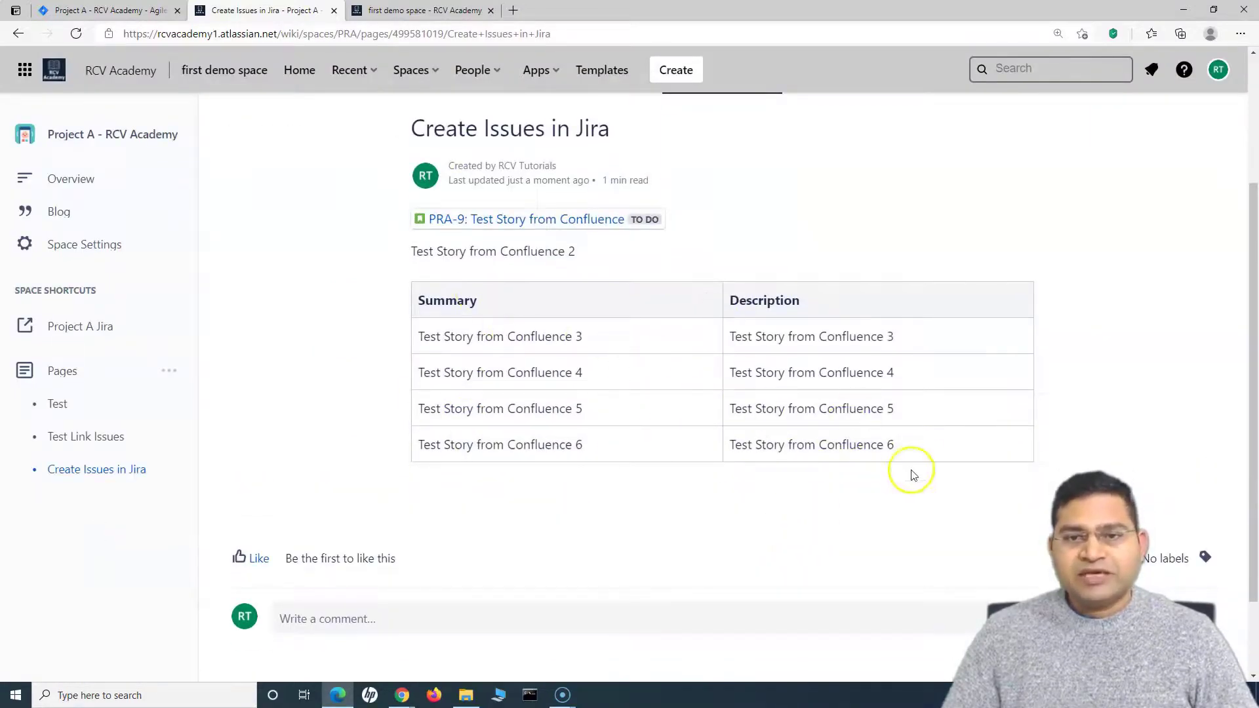
Start creating multiple Jira issues from the four story rows of the table, with the Summary column mapped to the issue summary.
left_click_drag(911, 447, 440, 338)
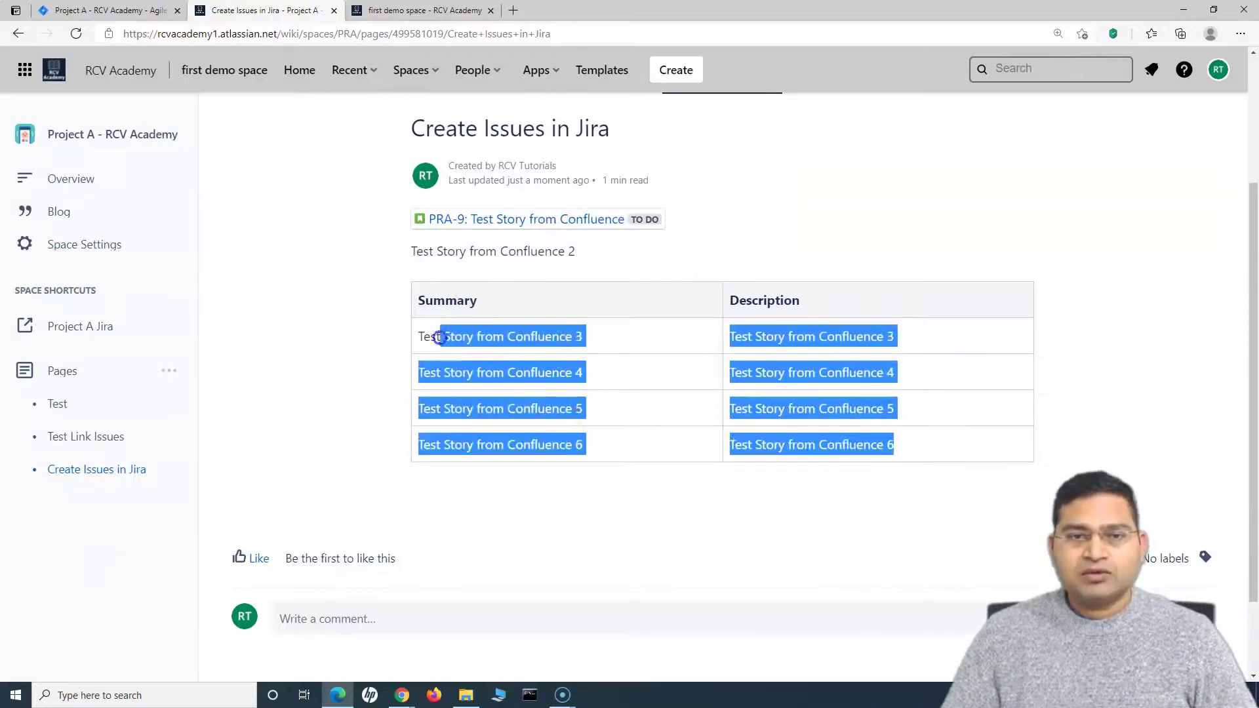
left_click(532, 297)
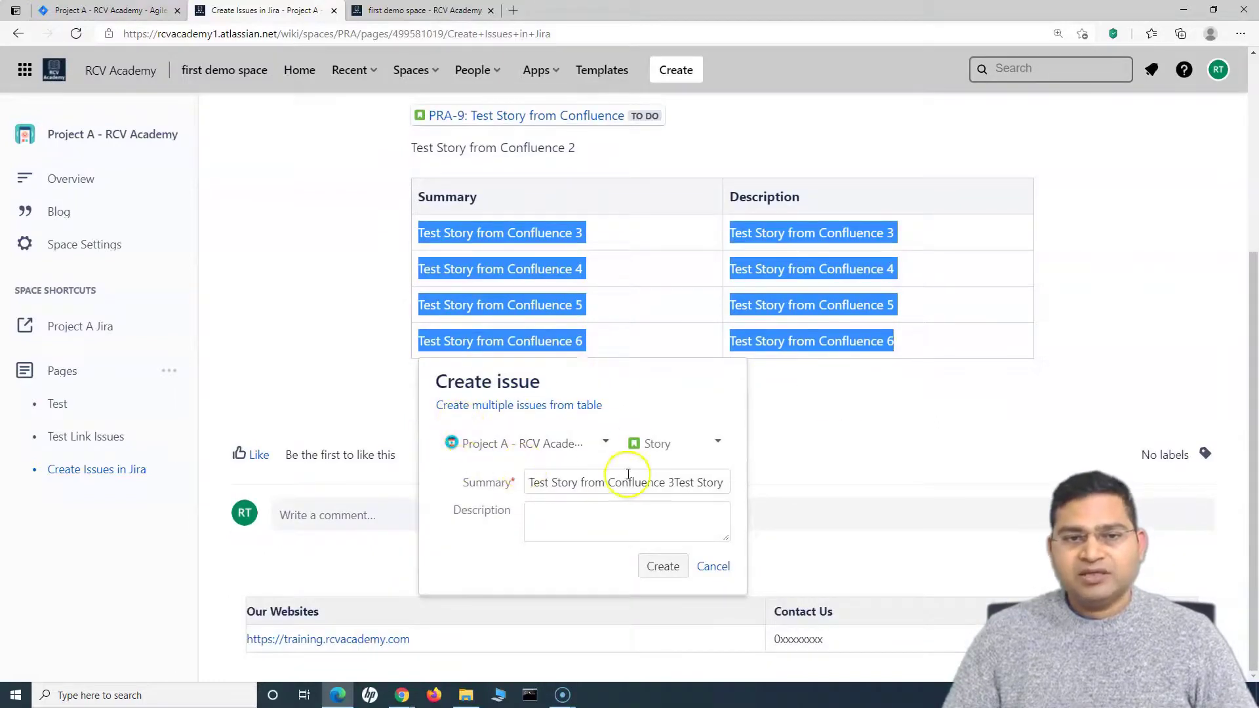
left_click(499, 406)
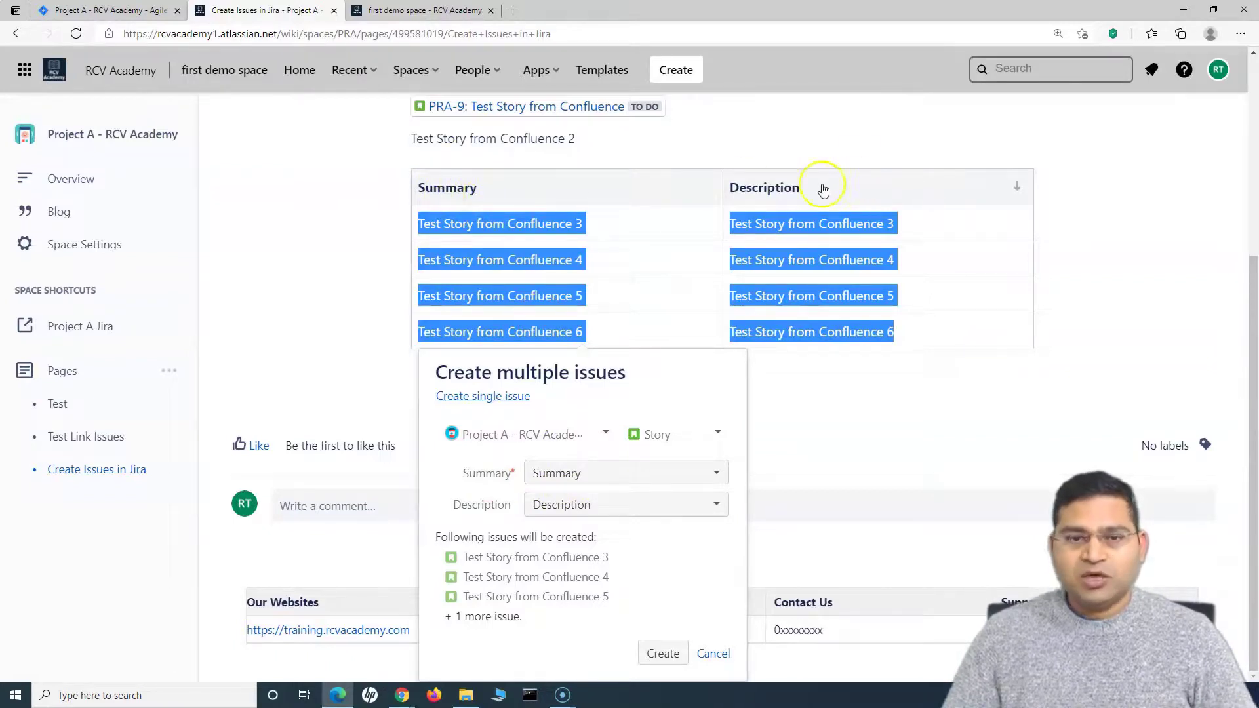
left_click(572, 473)
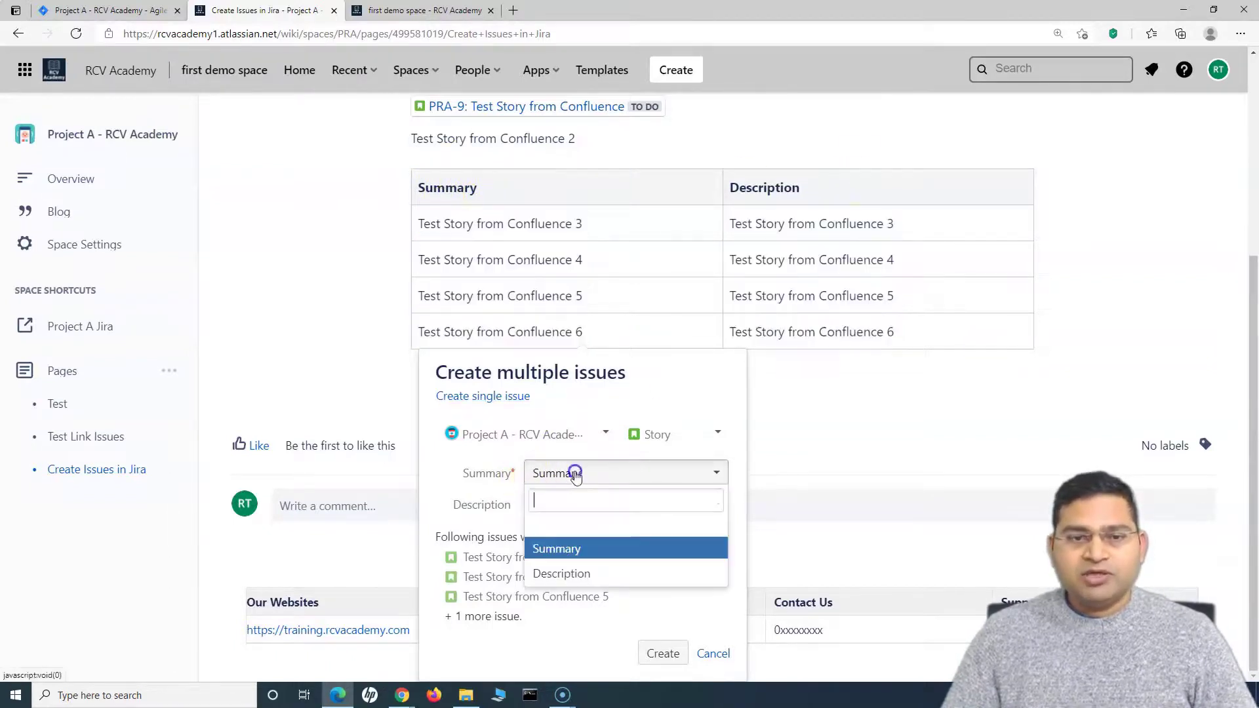
left_click(576, 549)
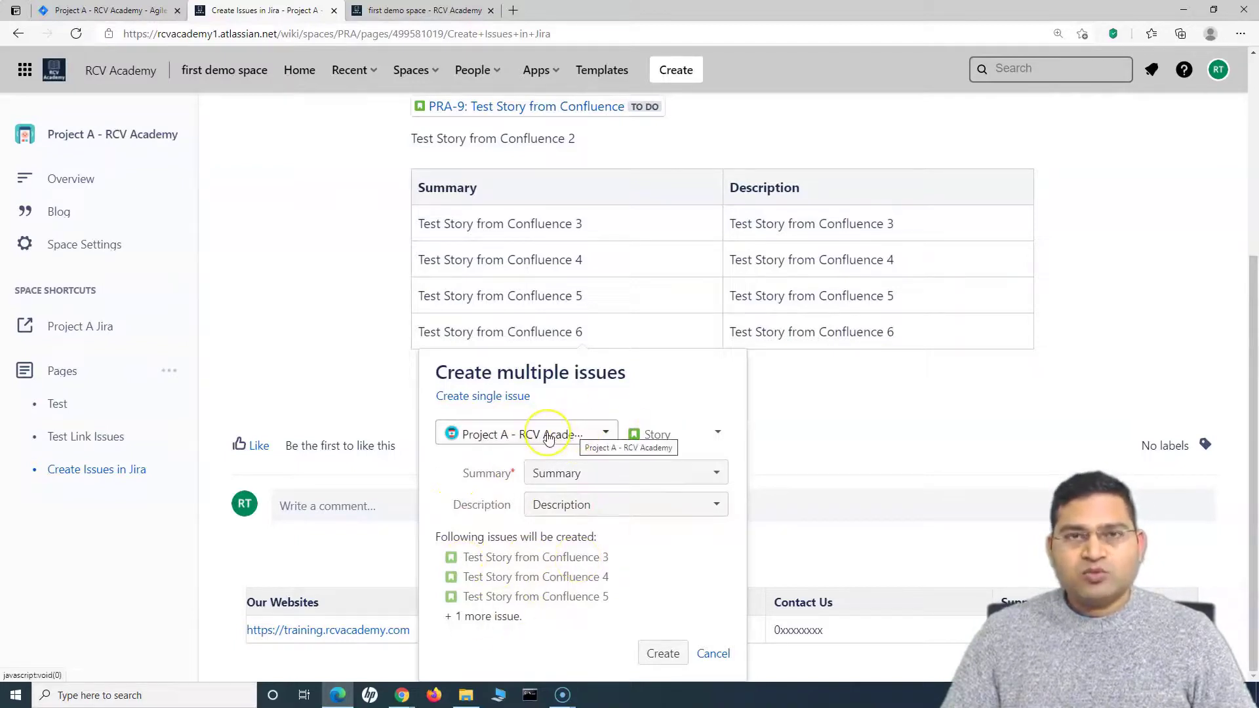
Keep Story as the issue type for Project A - RCV Academy and create the issues from the table.
left_click(701, 436)
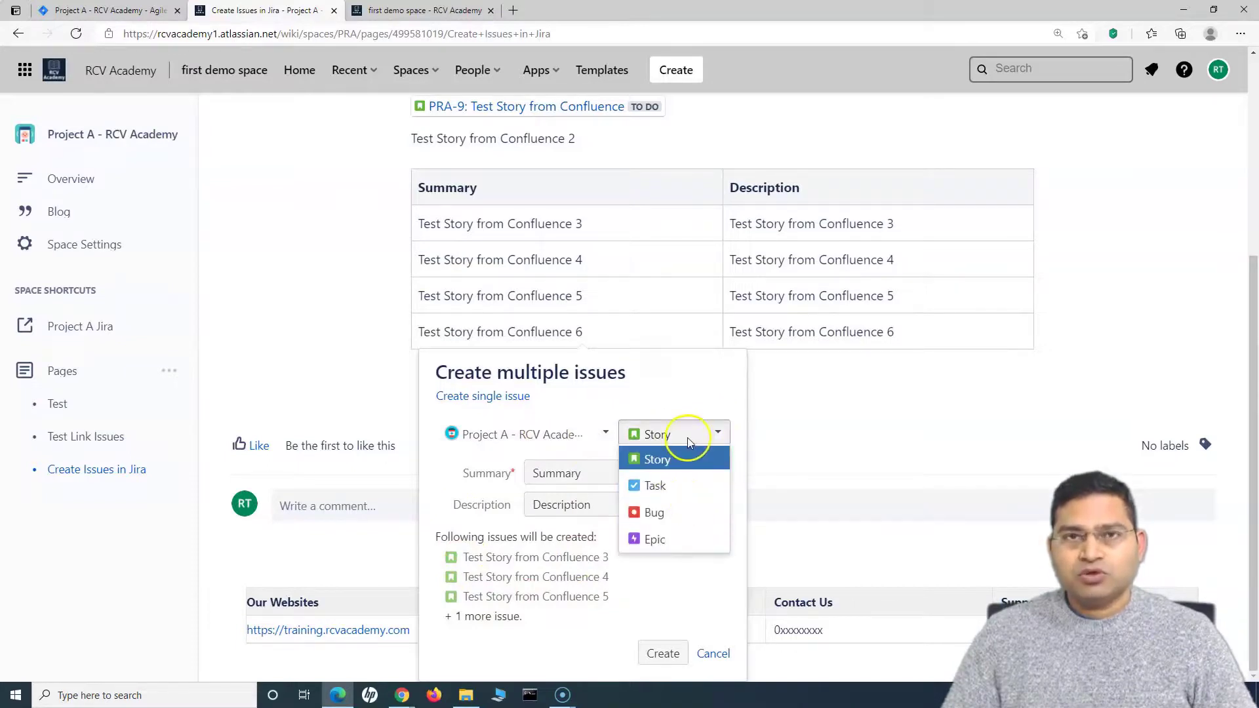
left_click(667, 460)
left_click(687, 433)
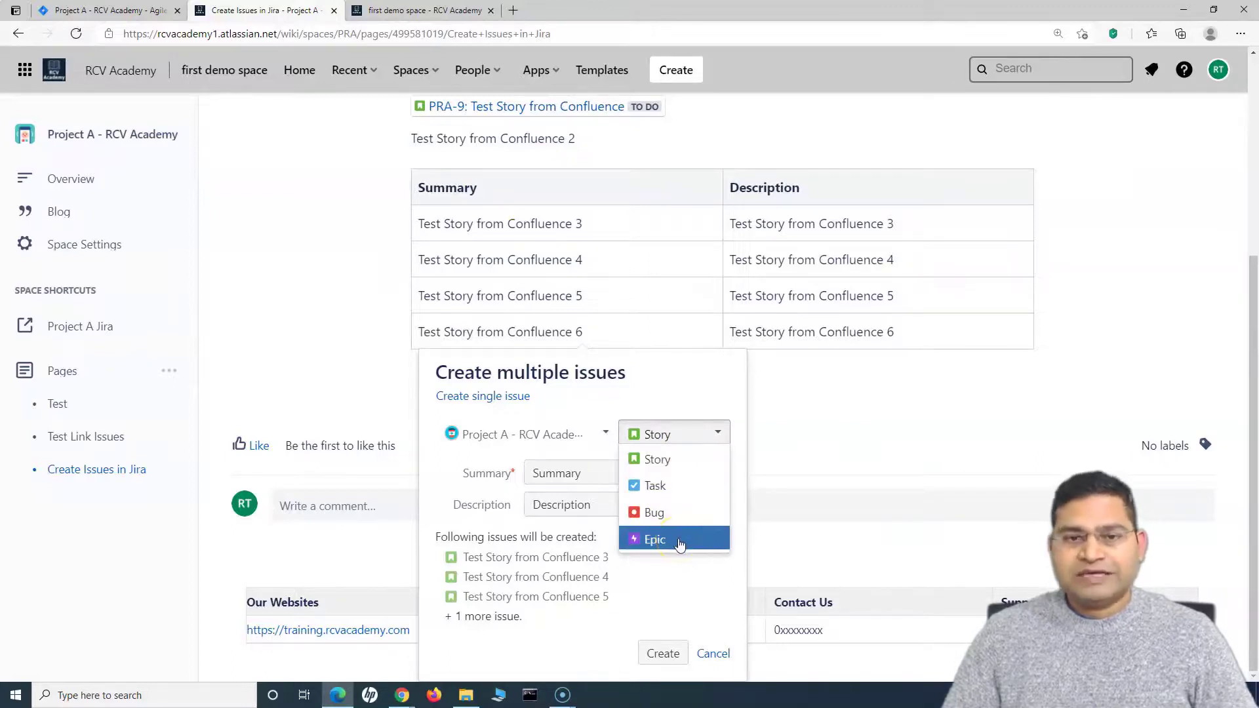
left_click(675, 463)
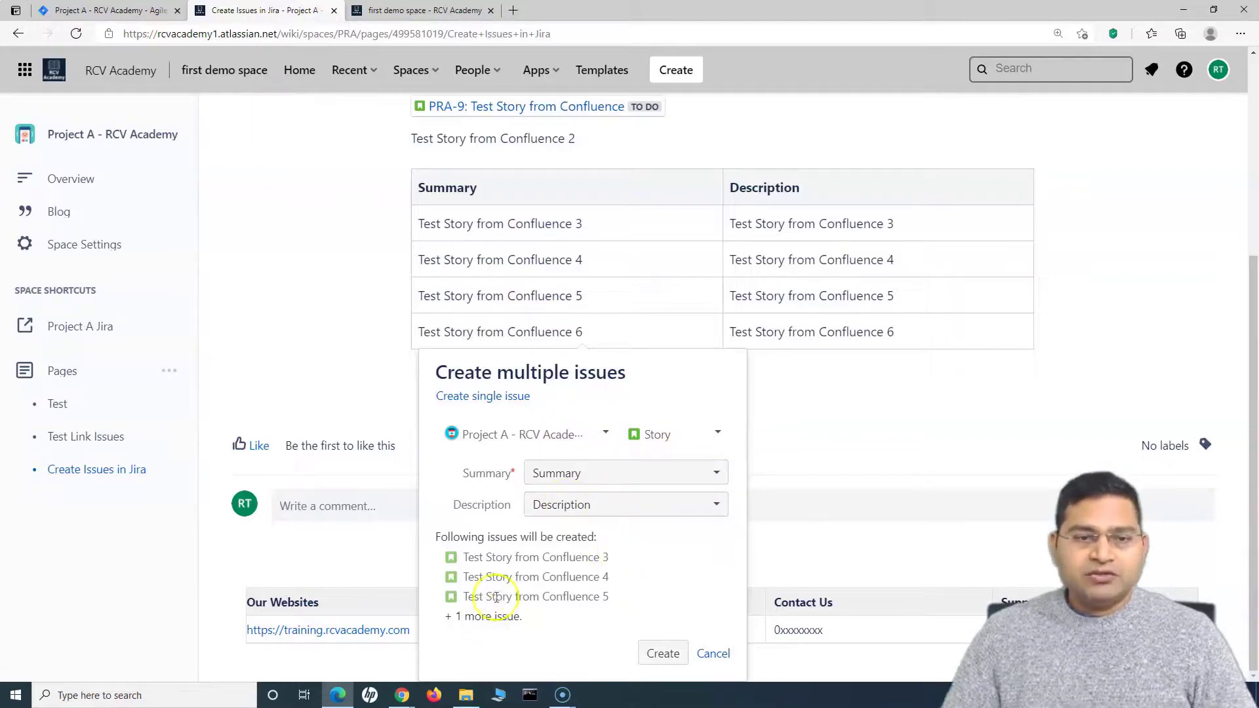
left_click_drag(441, 532, 623, 531)
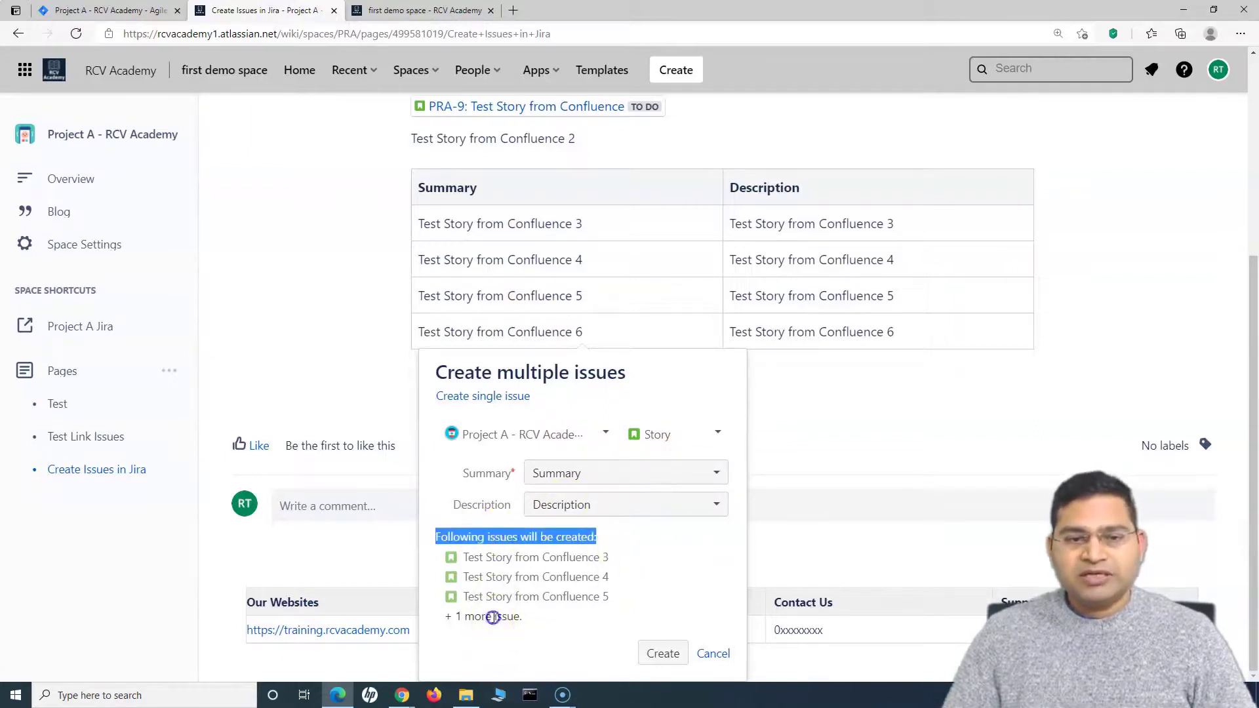
left_click(479, 597)
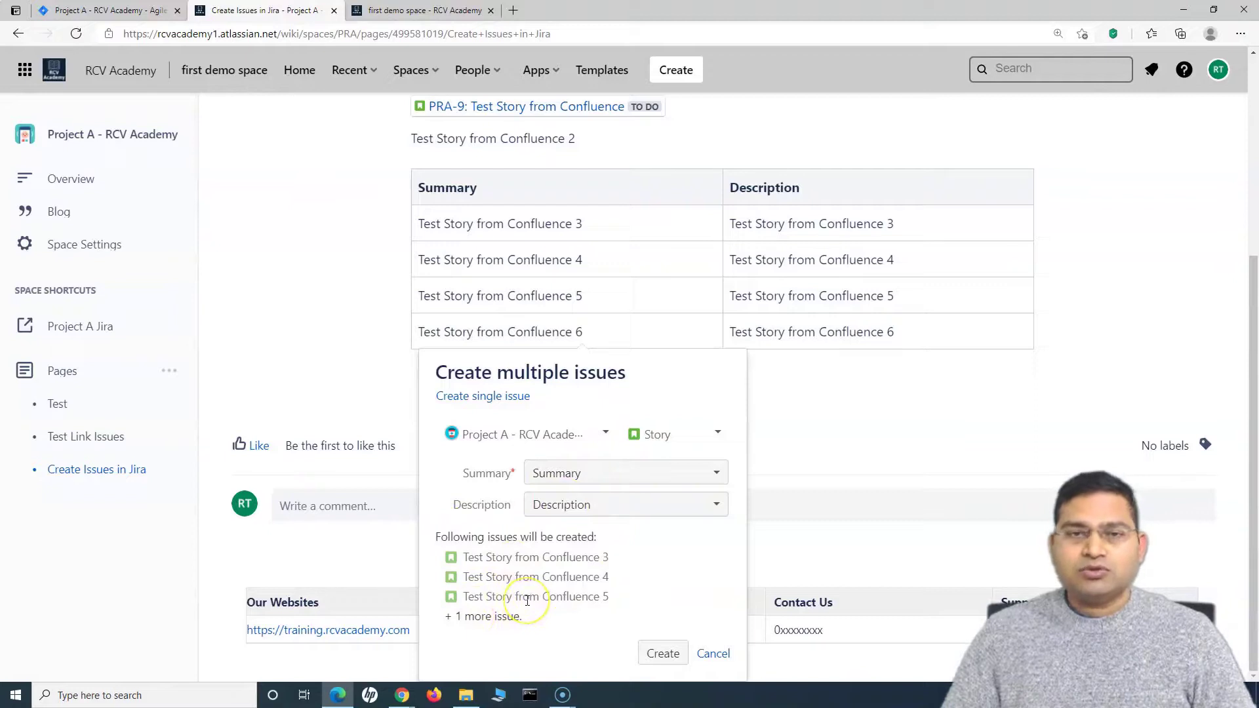
left_click(445, 476)
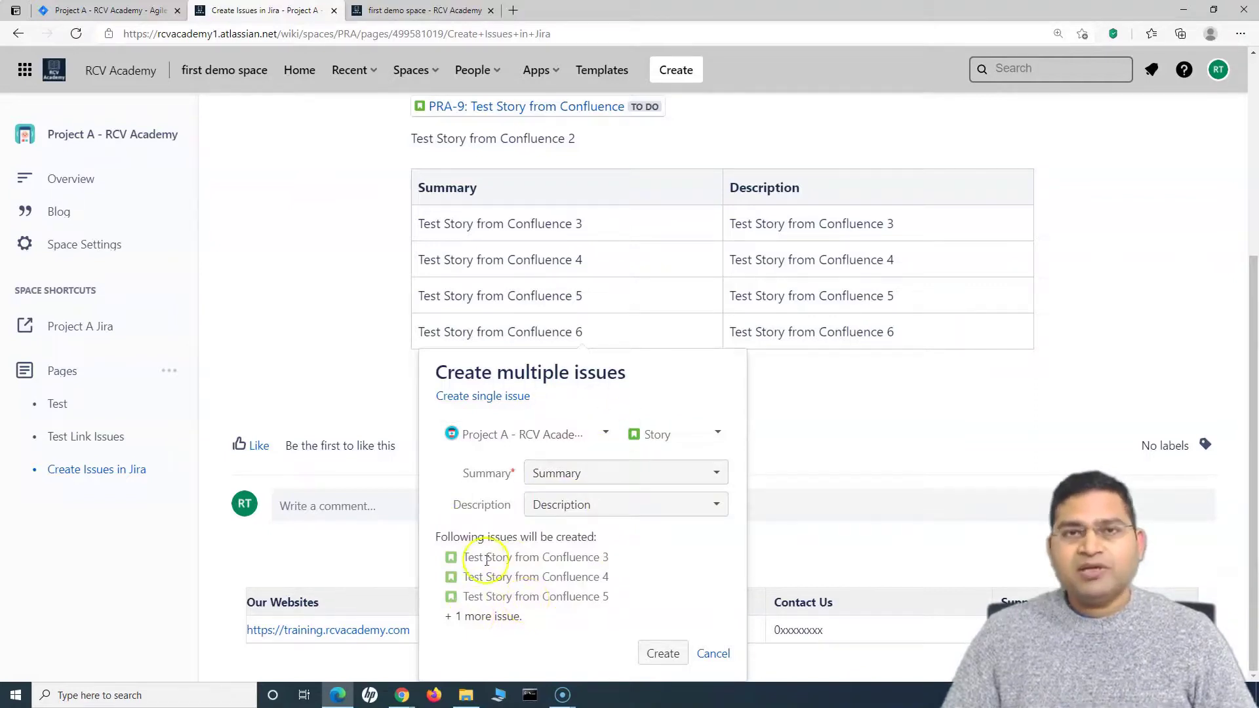
left_click(664, 653)
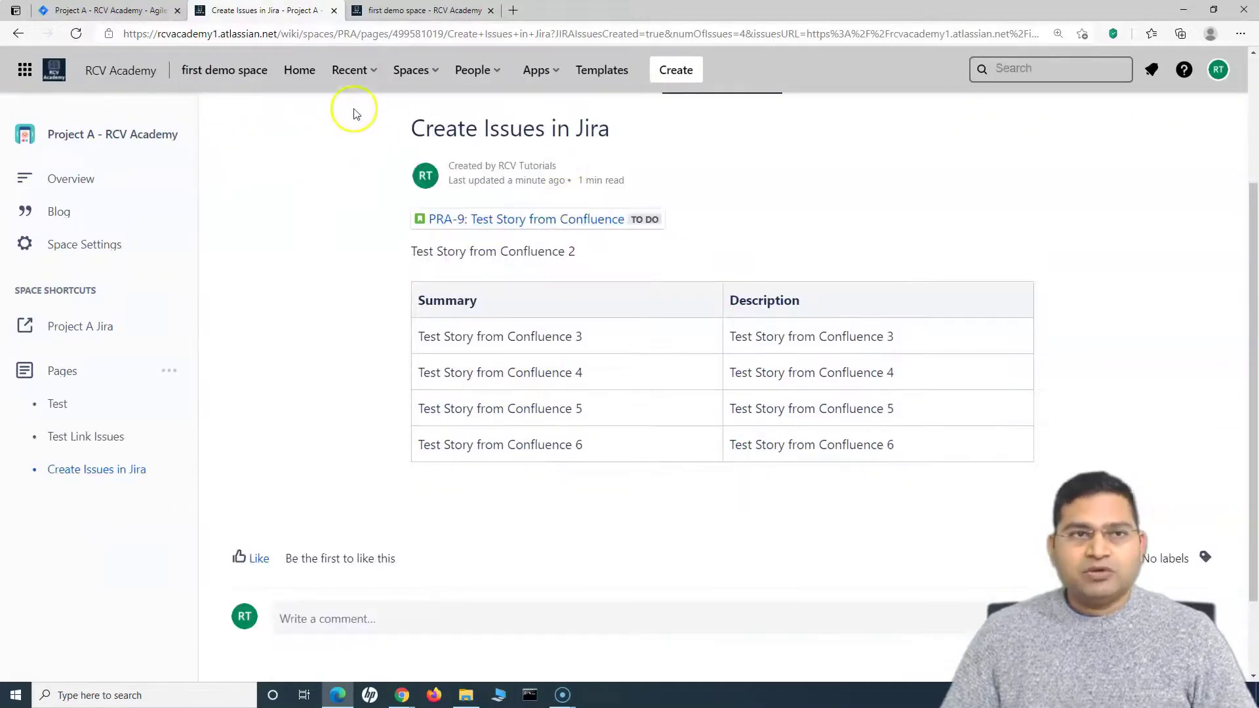
Check the Project A backlog in Jira for the stories from the table, and return to the Confluence page.
left_click(120, 16)
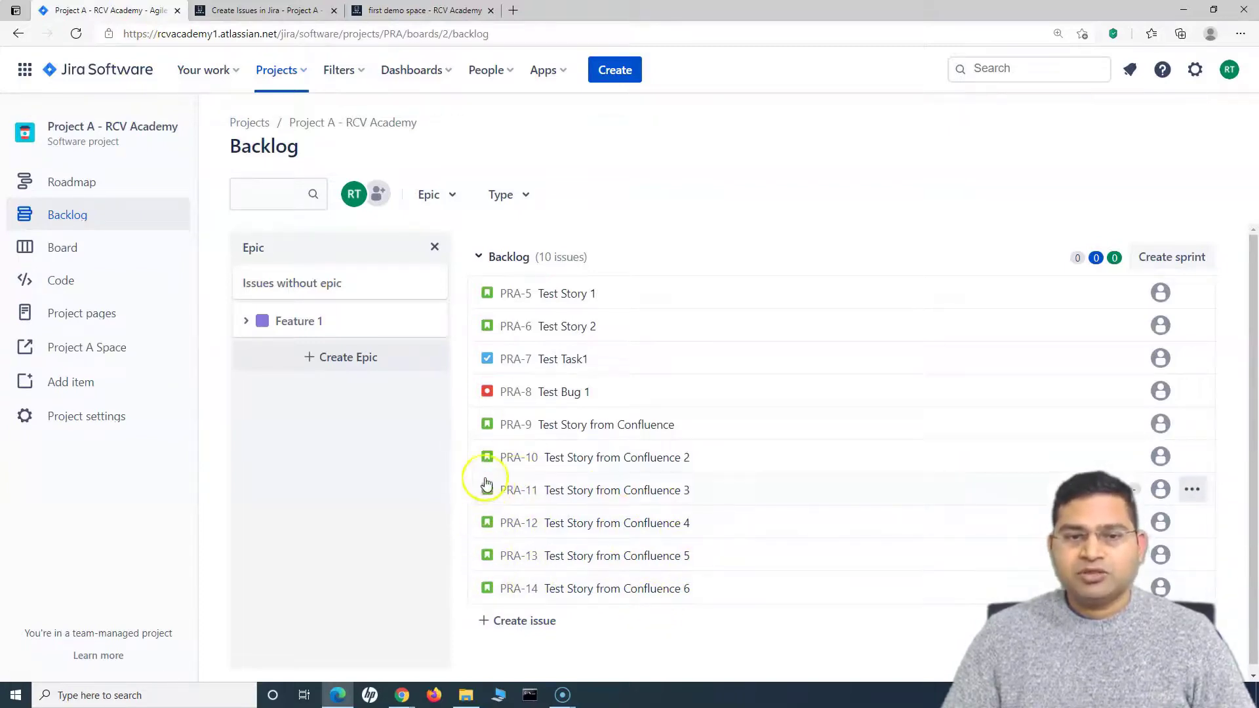
left_click(269, 10)
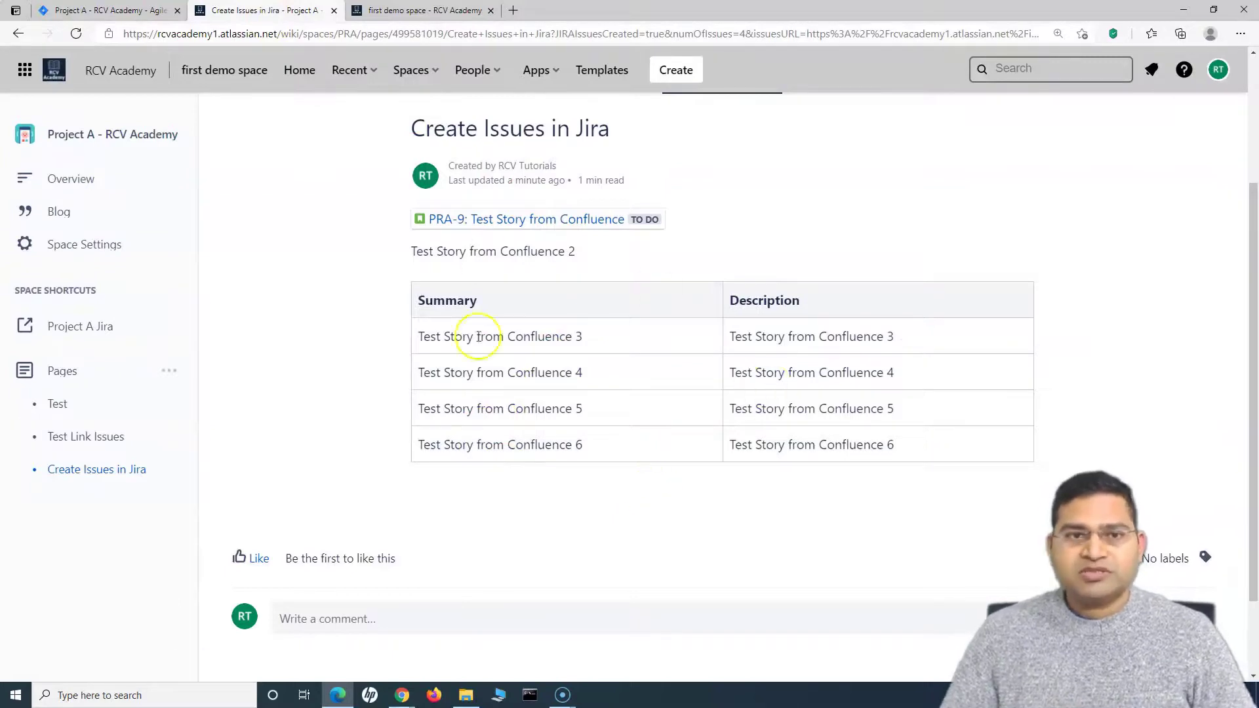
mouse_move(406, 259)
left_mouse_down()
mouse_move(607, 253)
mouse_move(411, 252)
left_mouse_up()
left_click(608, 253)
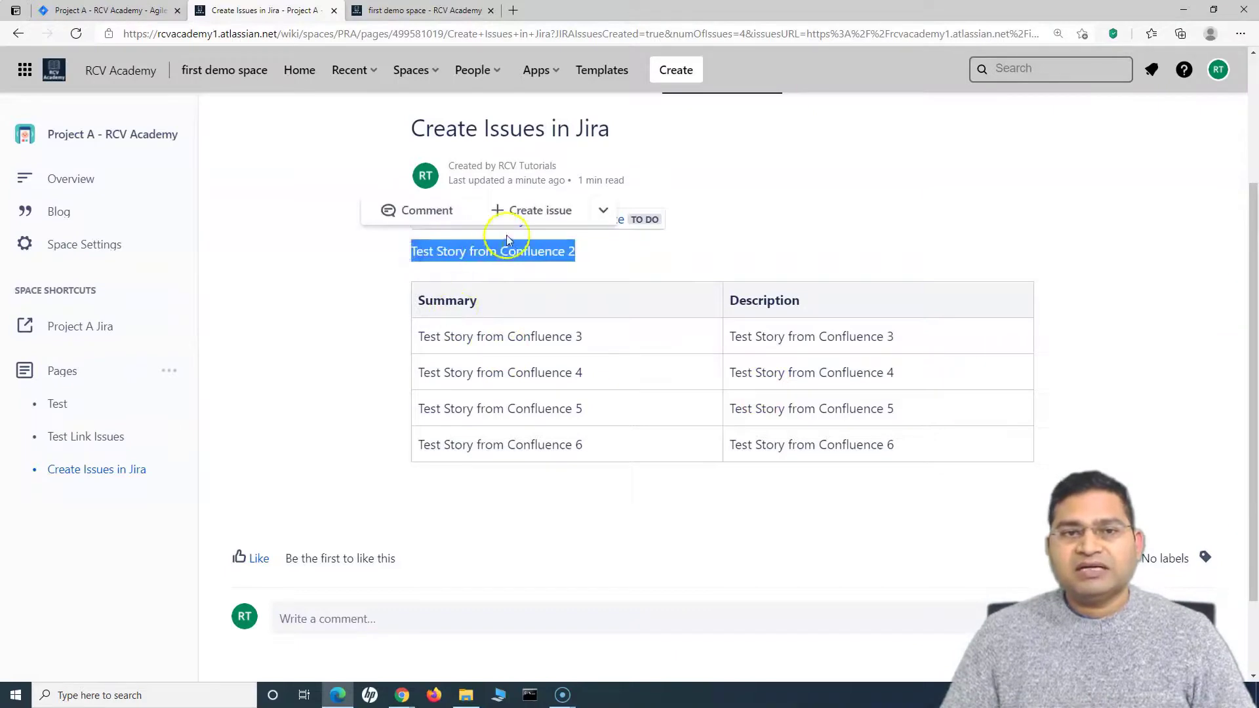
scroll(891, 278, "up", 3)
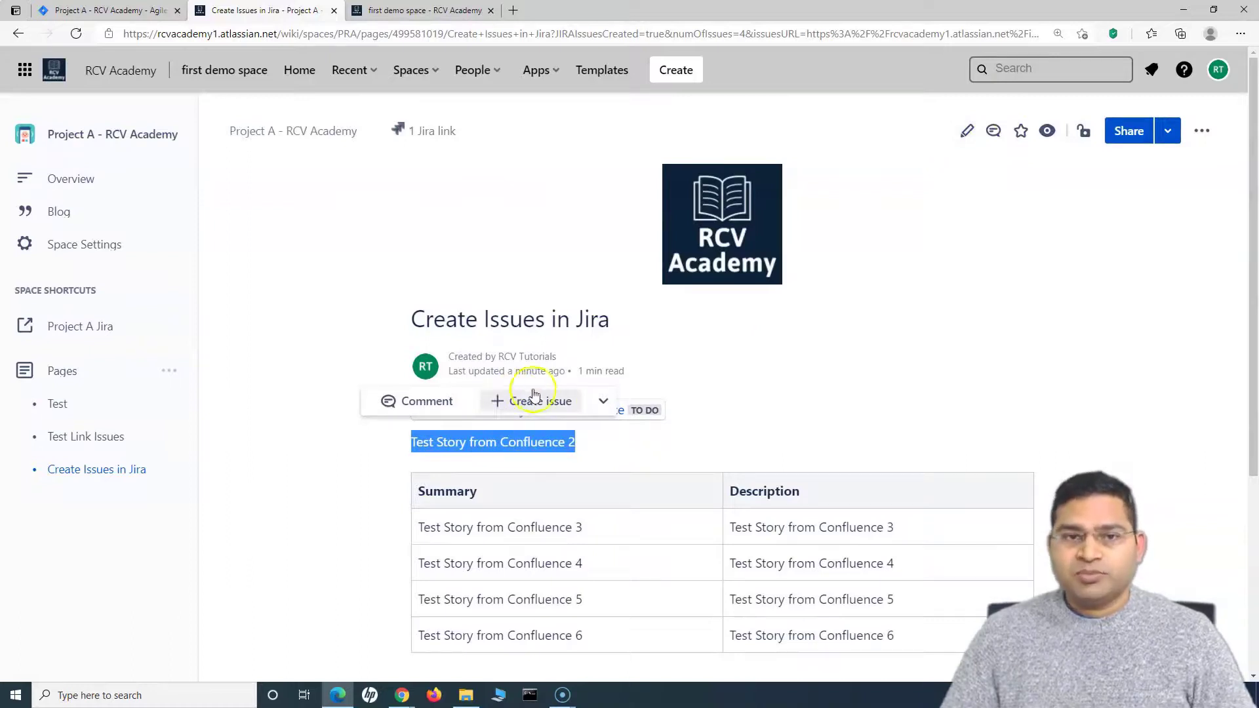
left_click(933, 228)
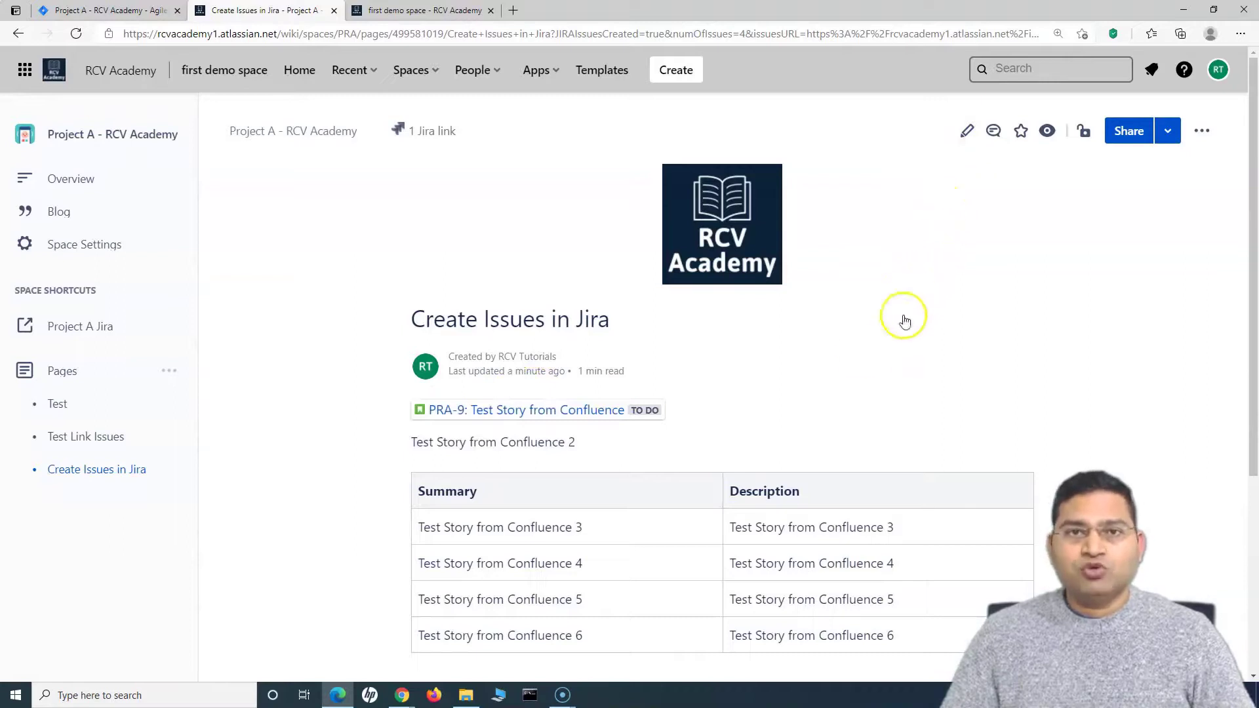
left_click_drag(576, 444, 409, 452)
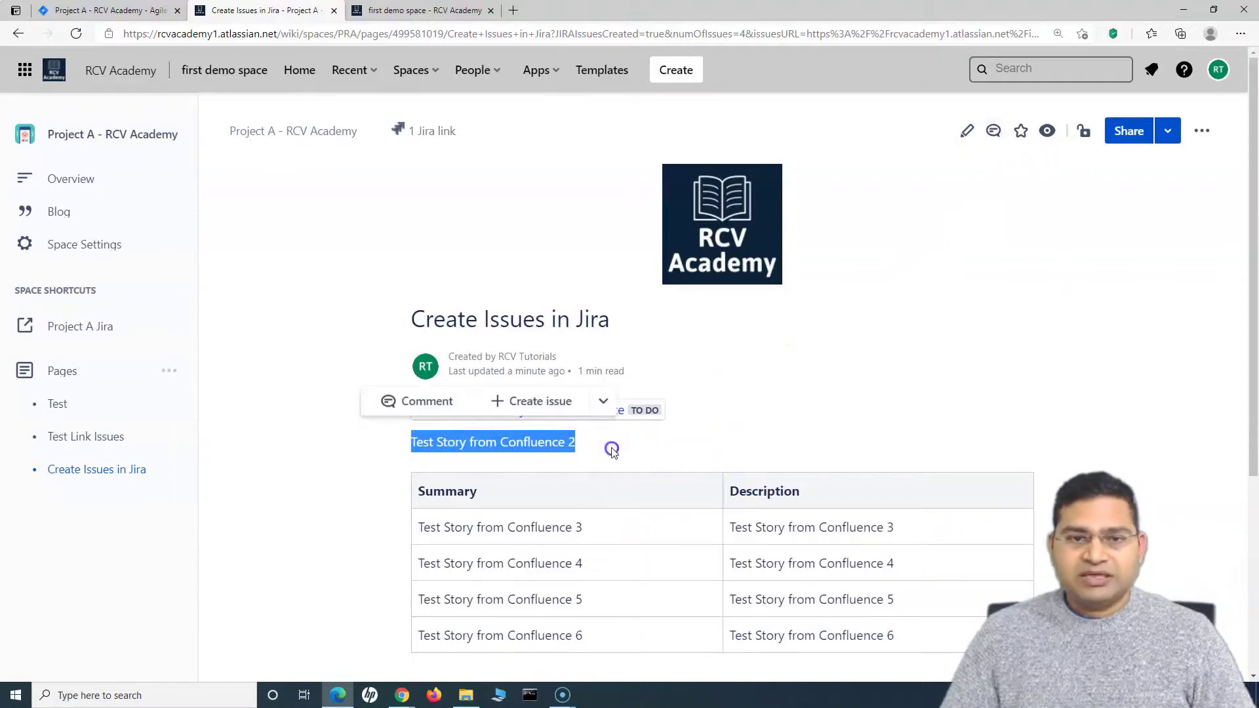
left_click(610, 449)
Reopen the page for editing and copy the line "Test Story from Confluence 2" into a new line above the table.
left_click(974, 134)
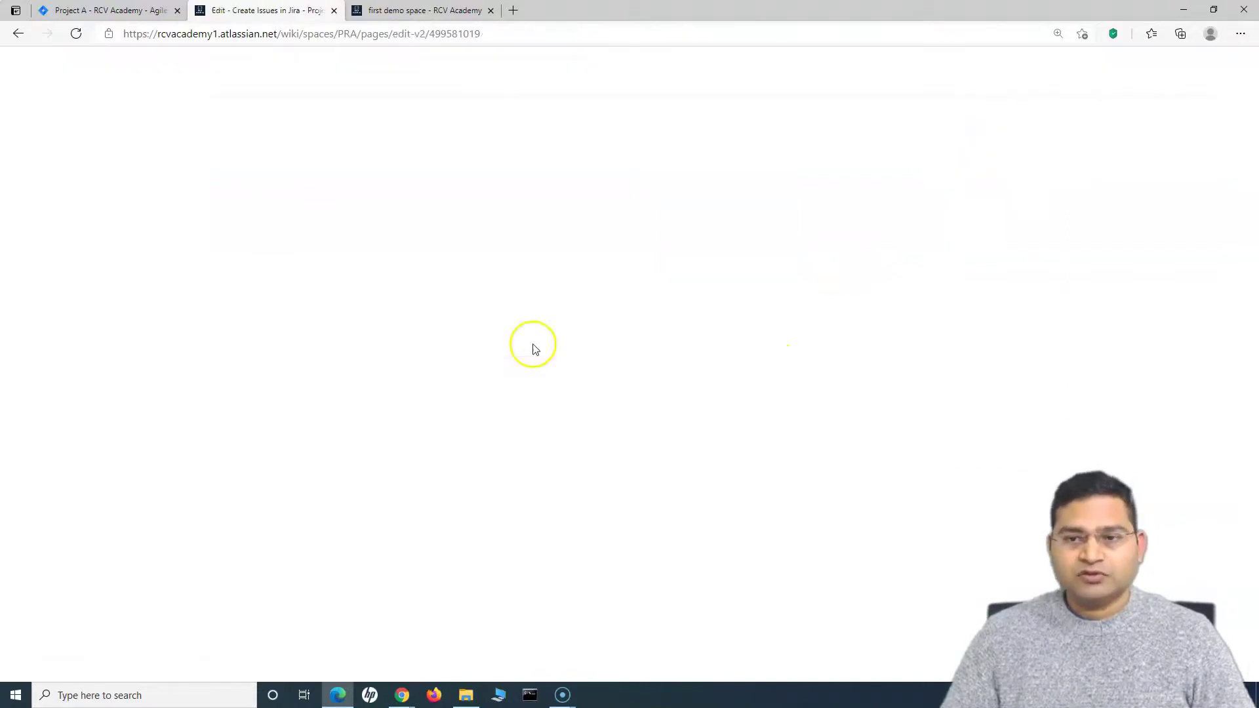
left_click_drag(482, 289, 315, 286)
key("ctrl+c")
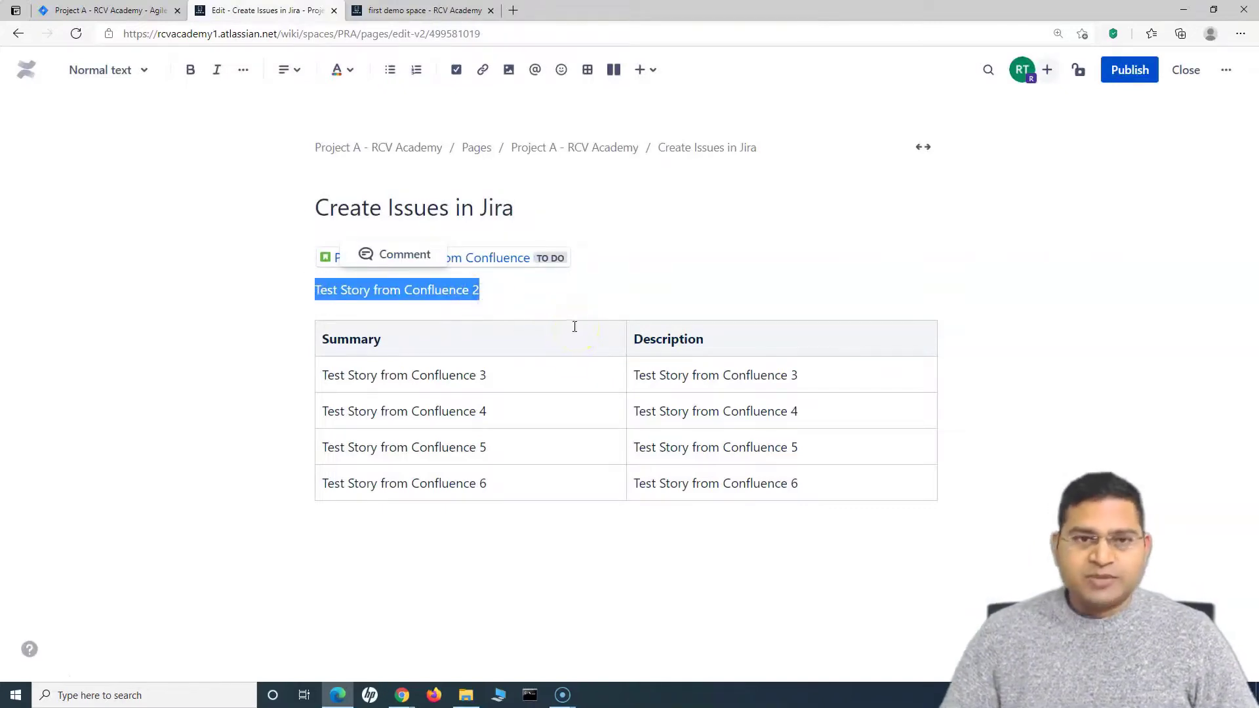
left_click(603, 230)
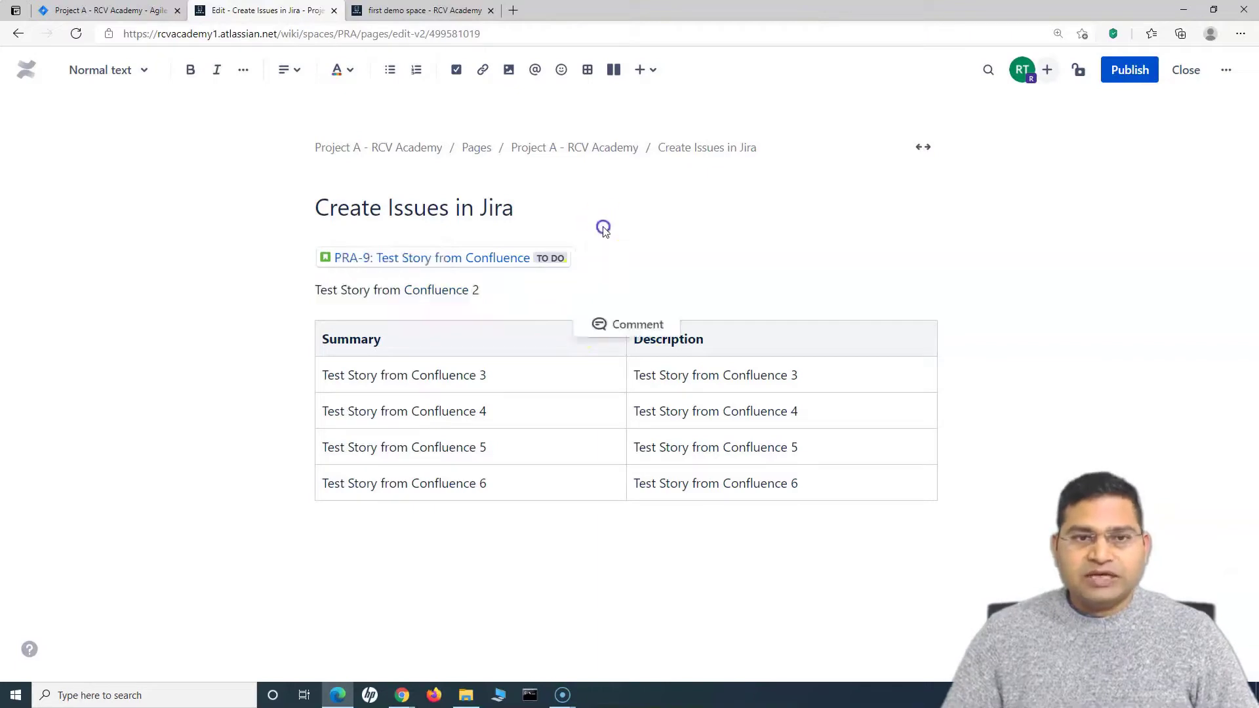
left_click(523, 296)
key("Return")
key("ctrl+v")
Change the copied line to "Test Epic from Confluence 1" and publish the page.
left_click_drag(372, 355, 341, 353)
key("BackSpace")
type("Epic")
left_click(472, 355)
key("BackSpace")
type("1")
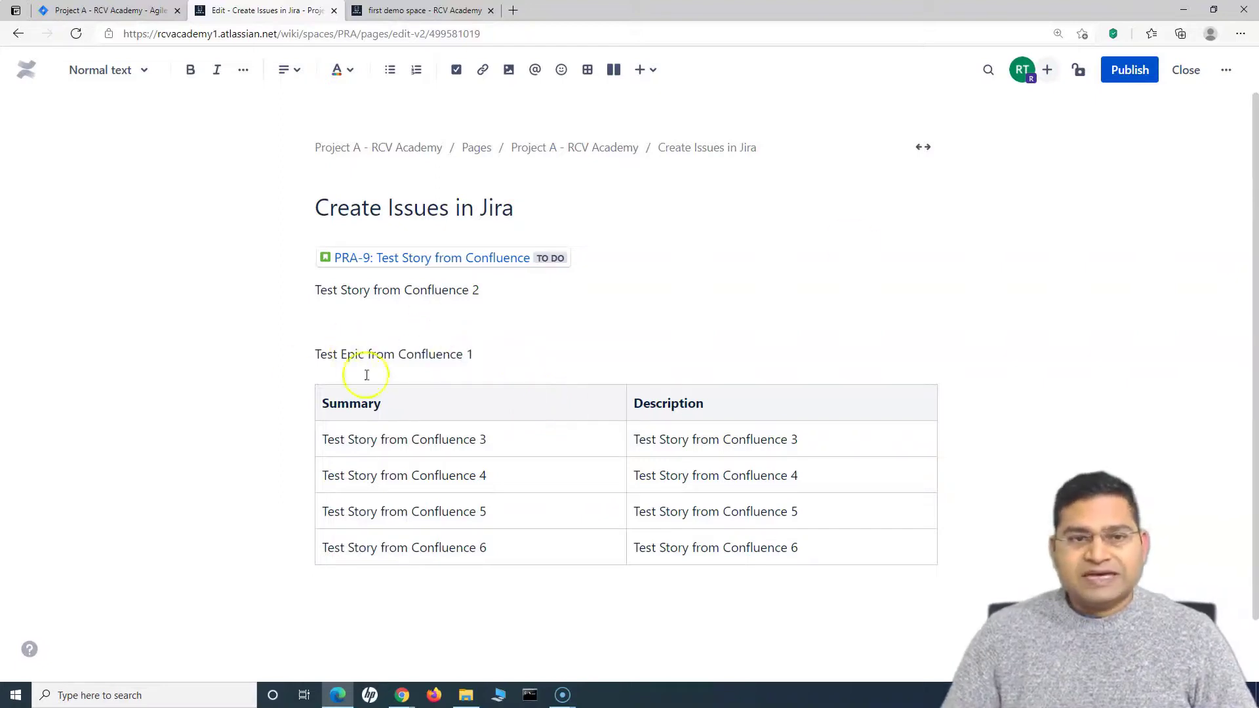
left_click(1129, 72)
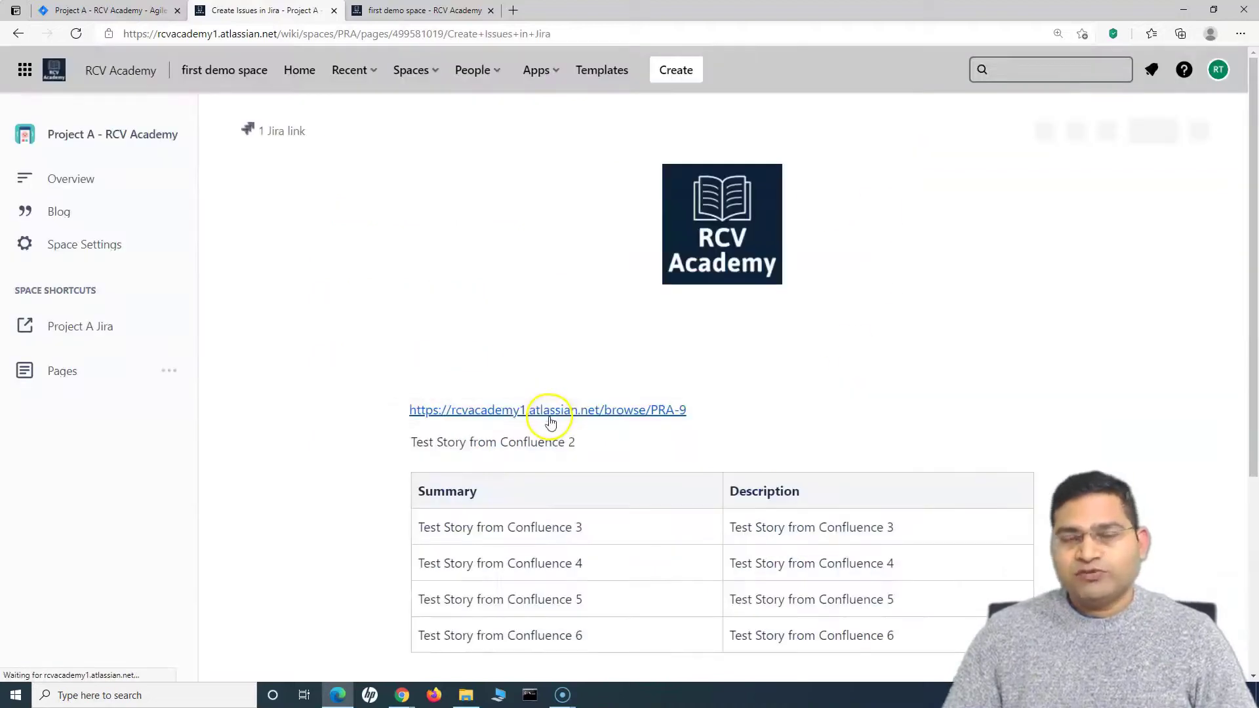
Start a Jira issue from the text "Test Epic from Confluence 1" in Project A - RCV Academy with the issue type Epic.
left_click_drag(568, 509, 411, 511)
left_click(526, 465)
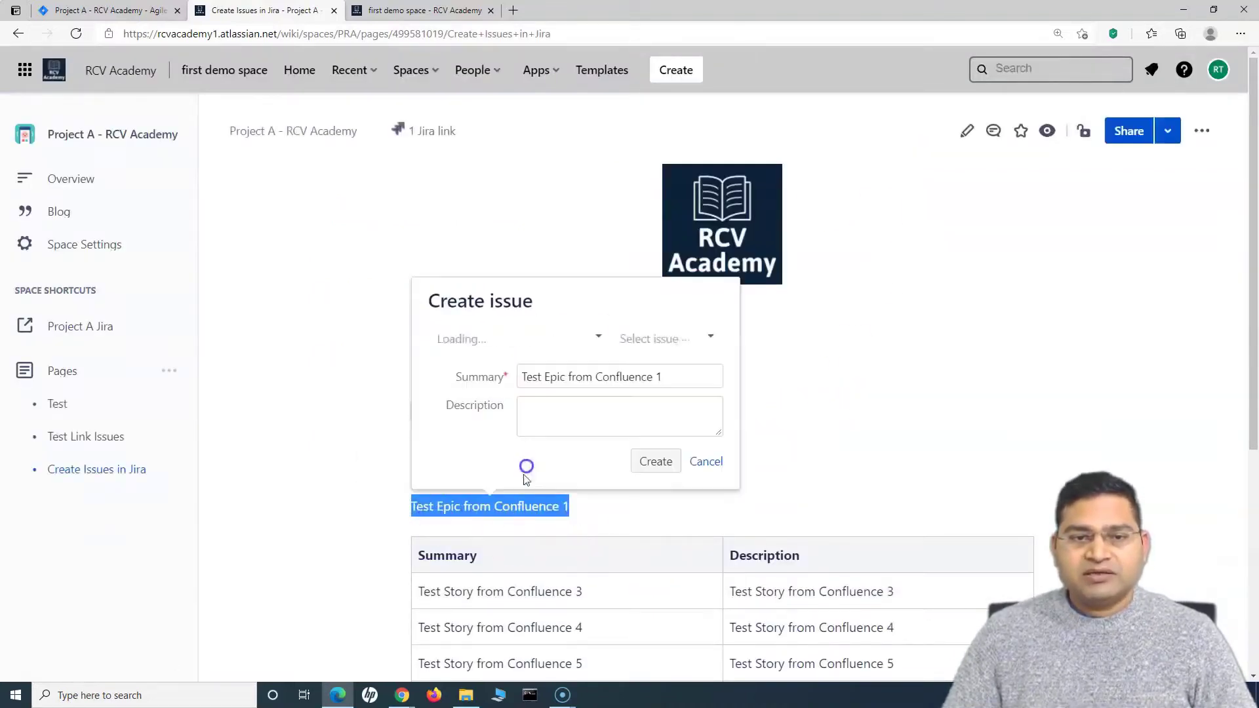
left_click(582, 334)
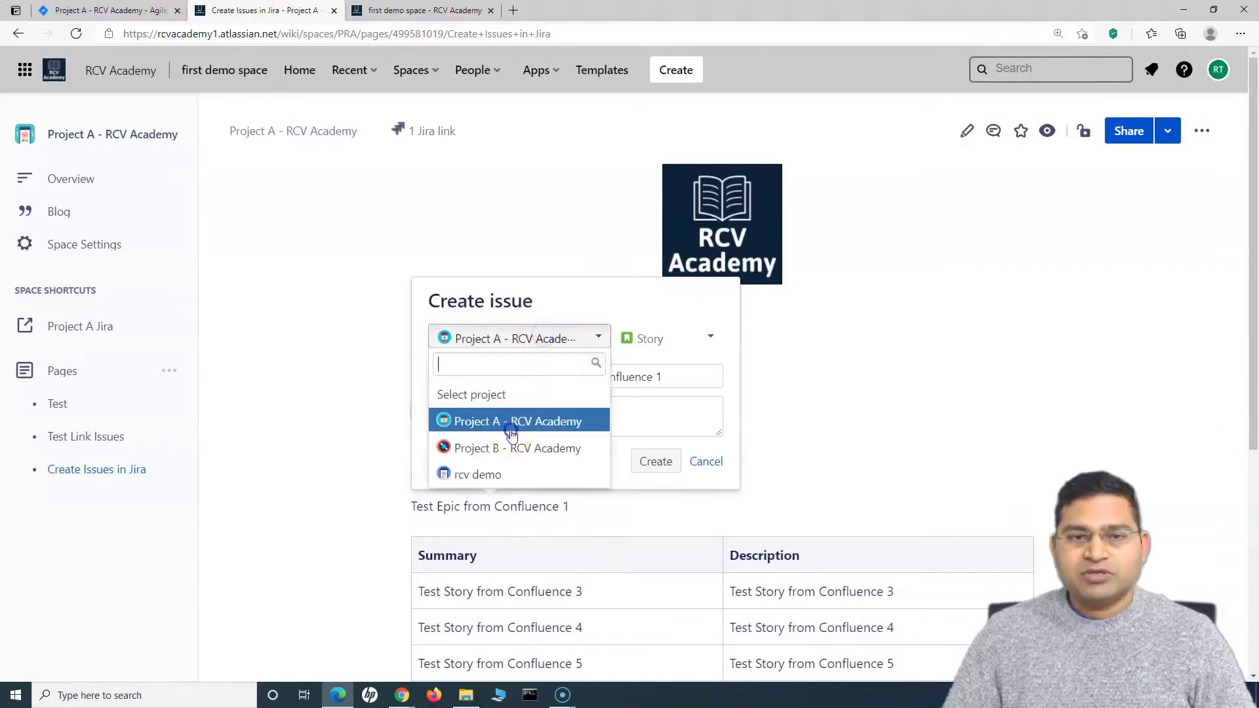
left_click(514, 421)
left_click(651, 339)
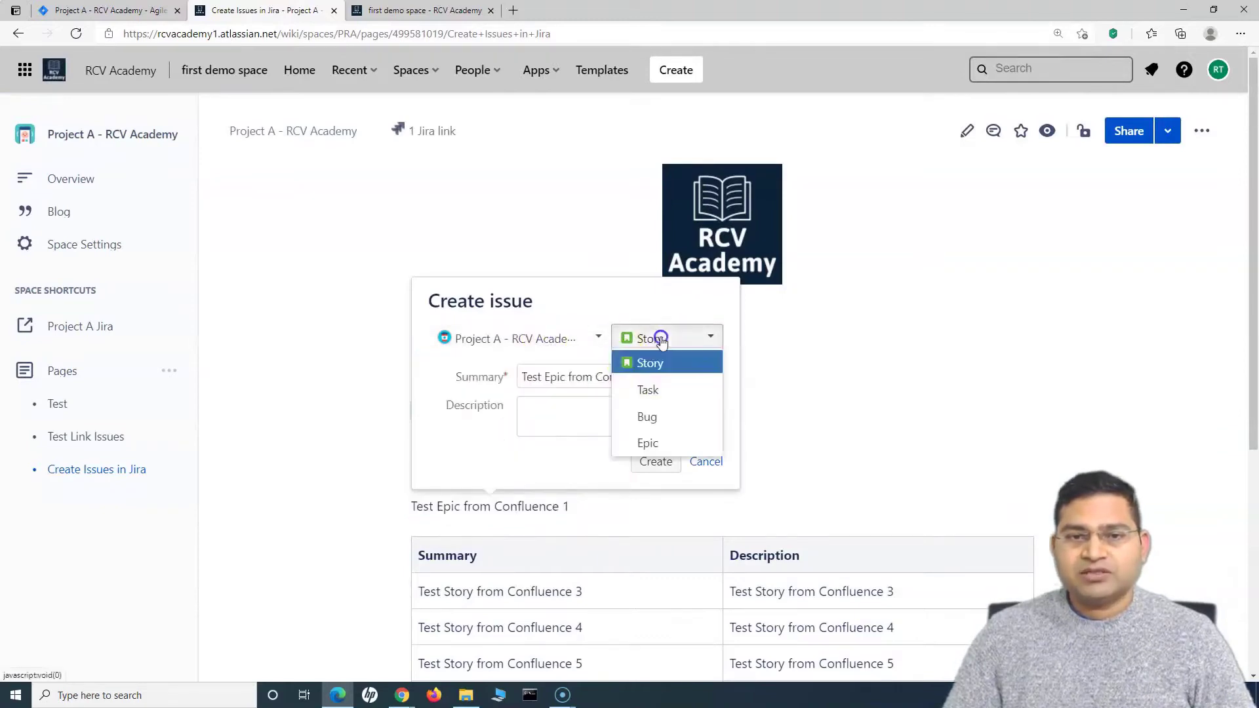
left_click(647, 443)
left_click_drag(667, 376, 520, 377)
key("ctrl+c")
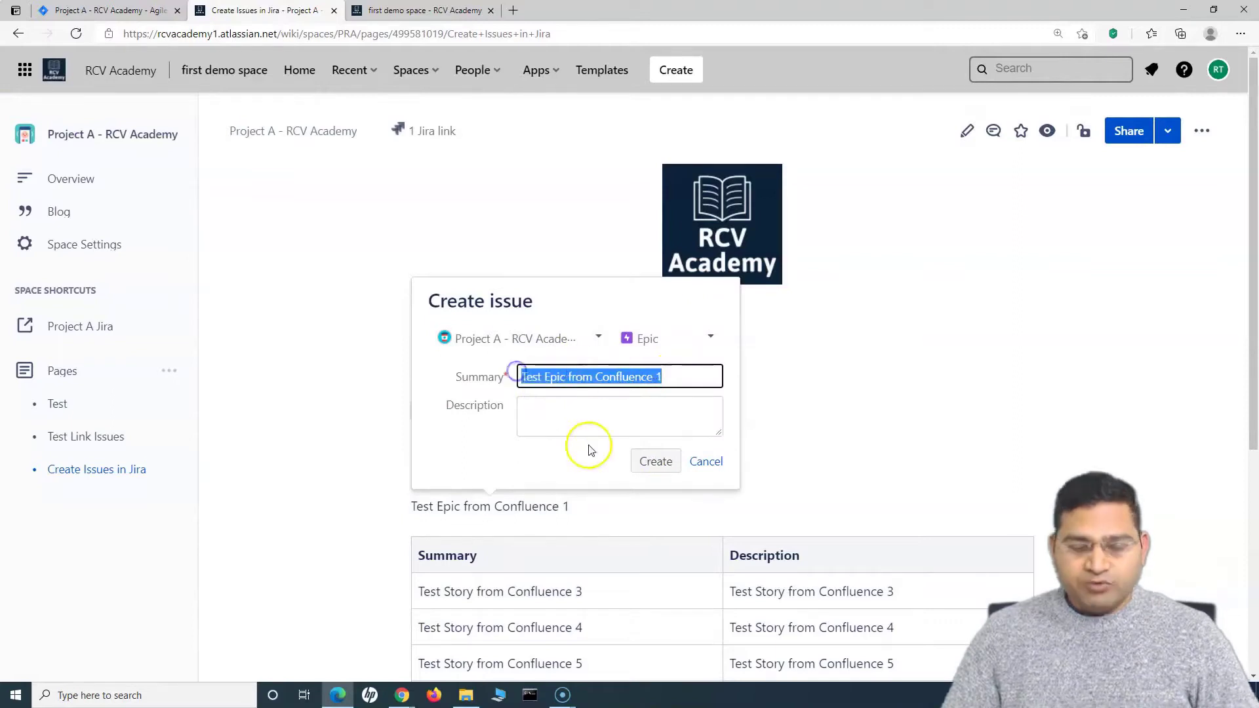
left_click(564, 416)
key("ctrl+v")
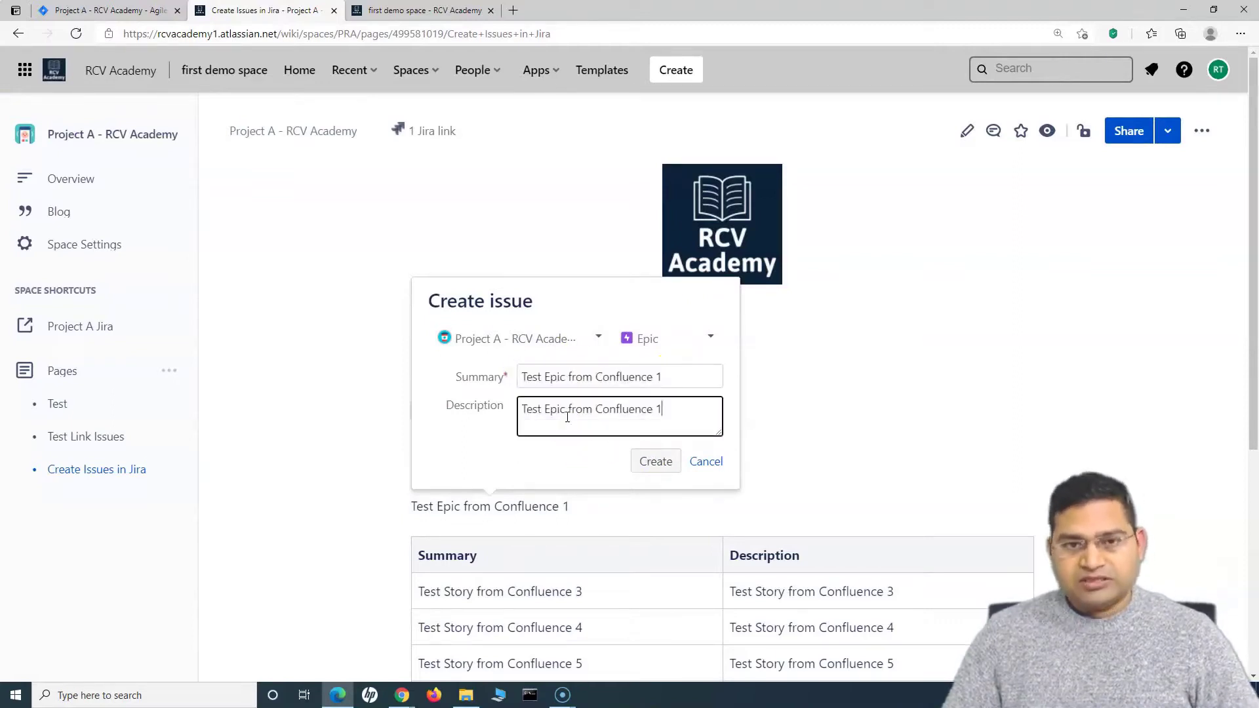
left_click_drag(674, 409, 520, 410)
key("BackSpace")
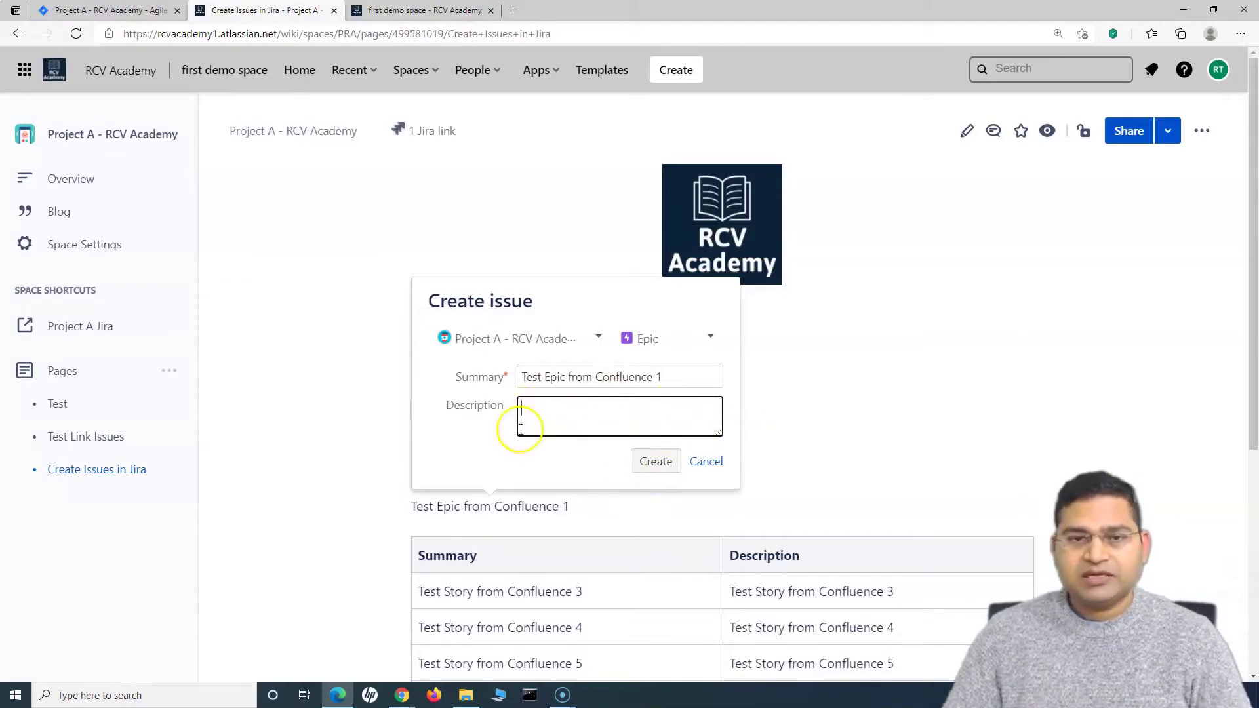
Create the epic and switch to the Project A backlog in Jira to check it.
left_click(652, 463)
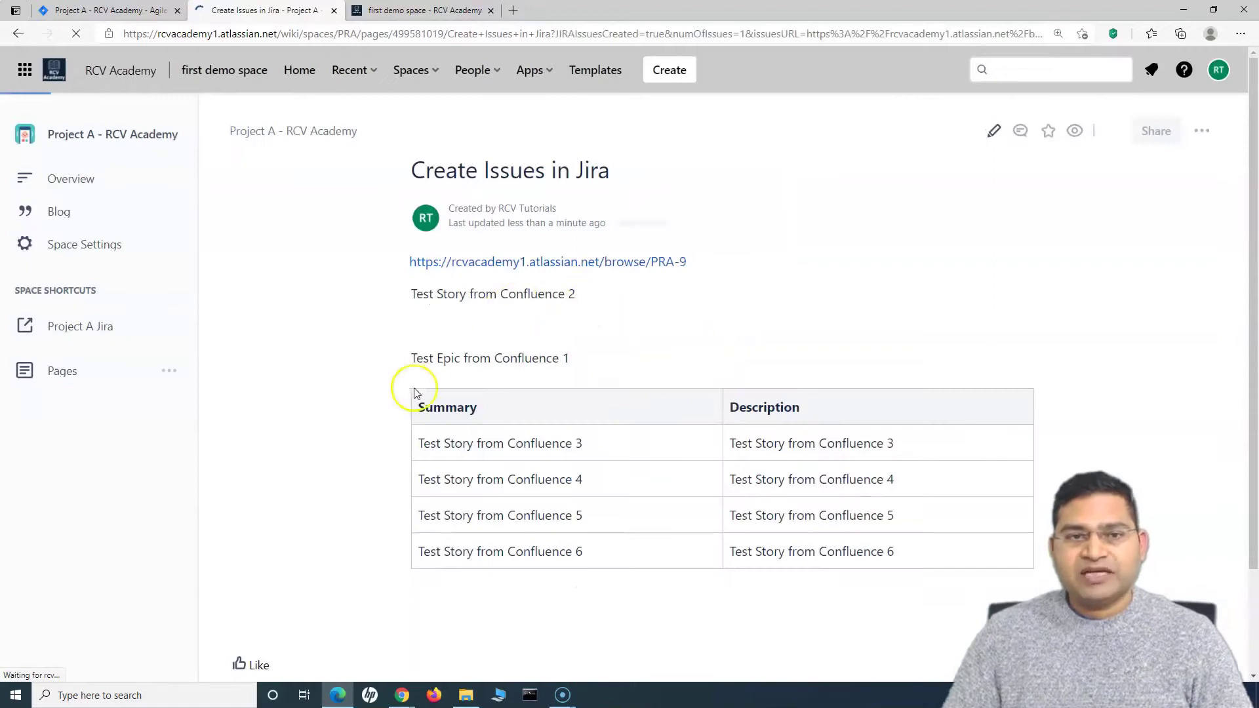
left_click(95, 11)
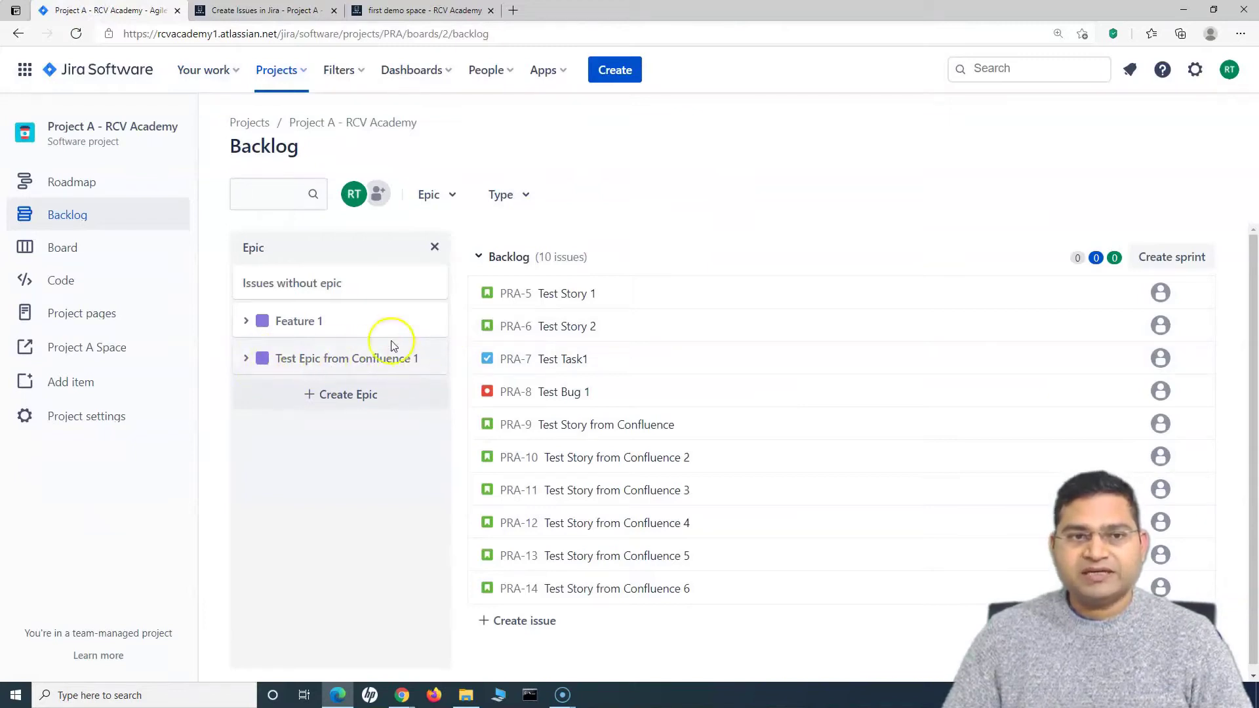
left_click_drag(553, 366, 556, 380)
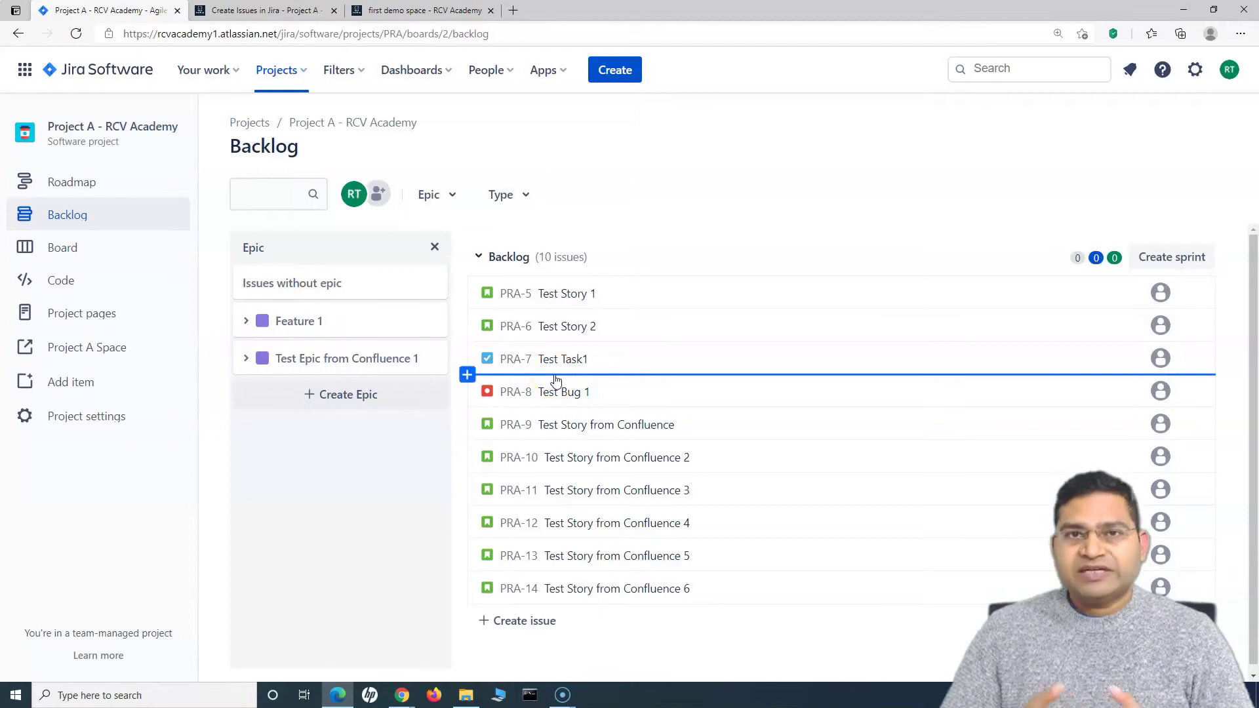